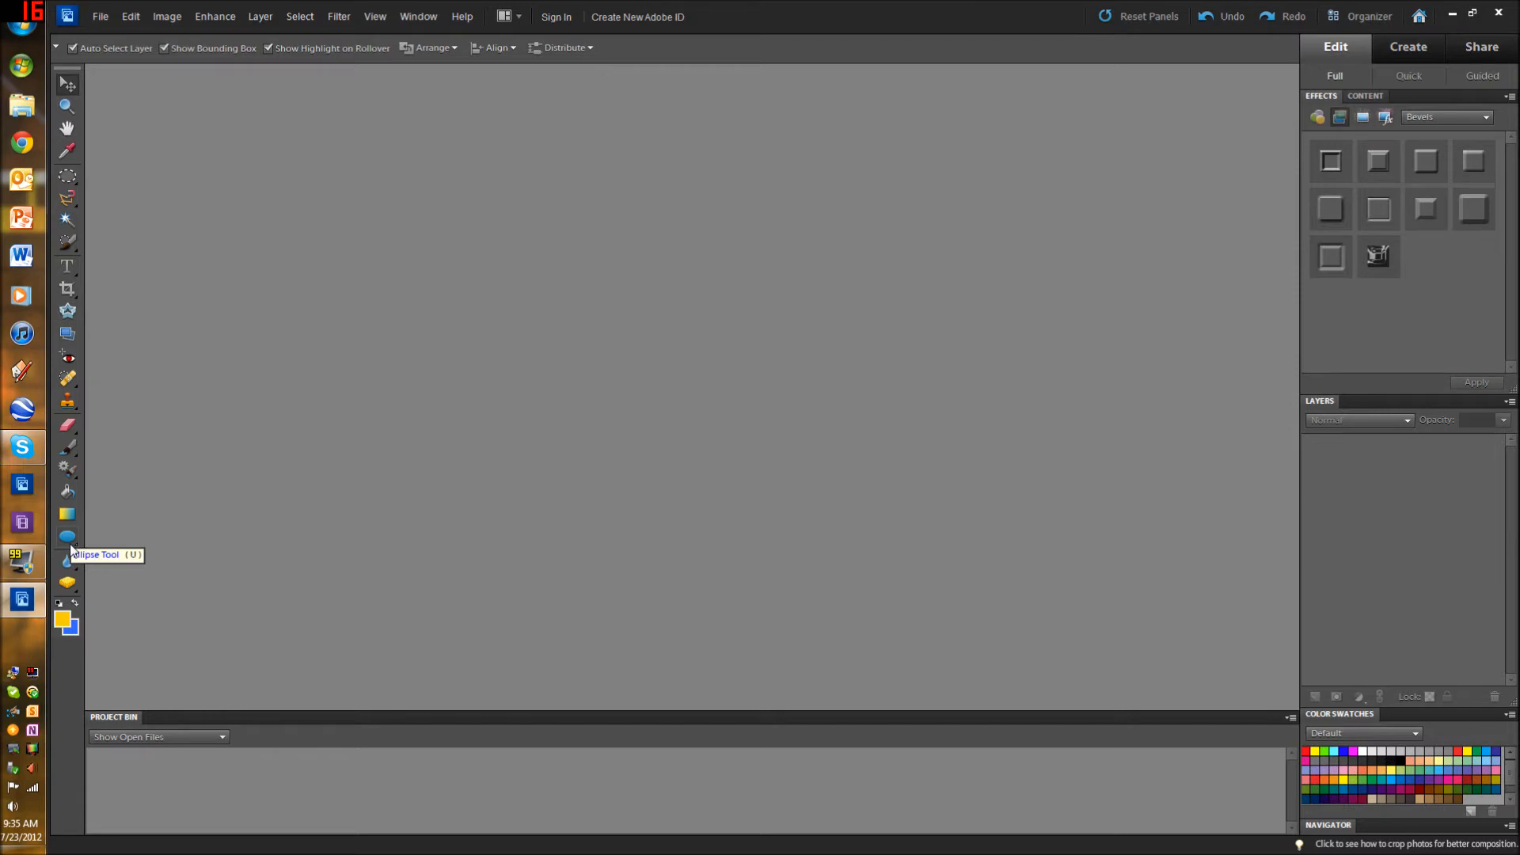
# Step: Activate the Custom Shape tool and examine its shape presets and the list of available shape categories
pyautogui.click(68, 538)
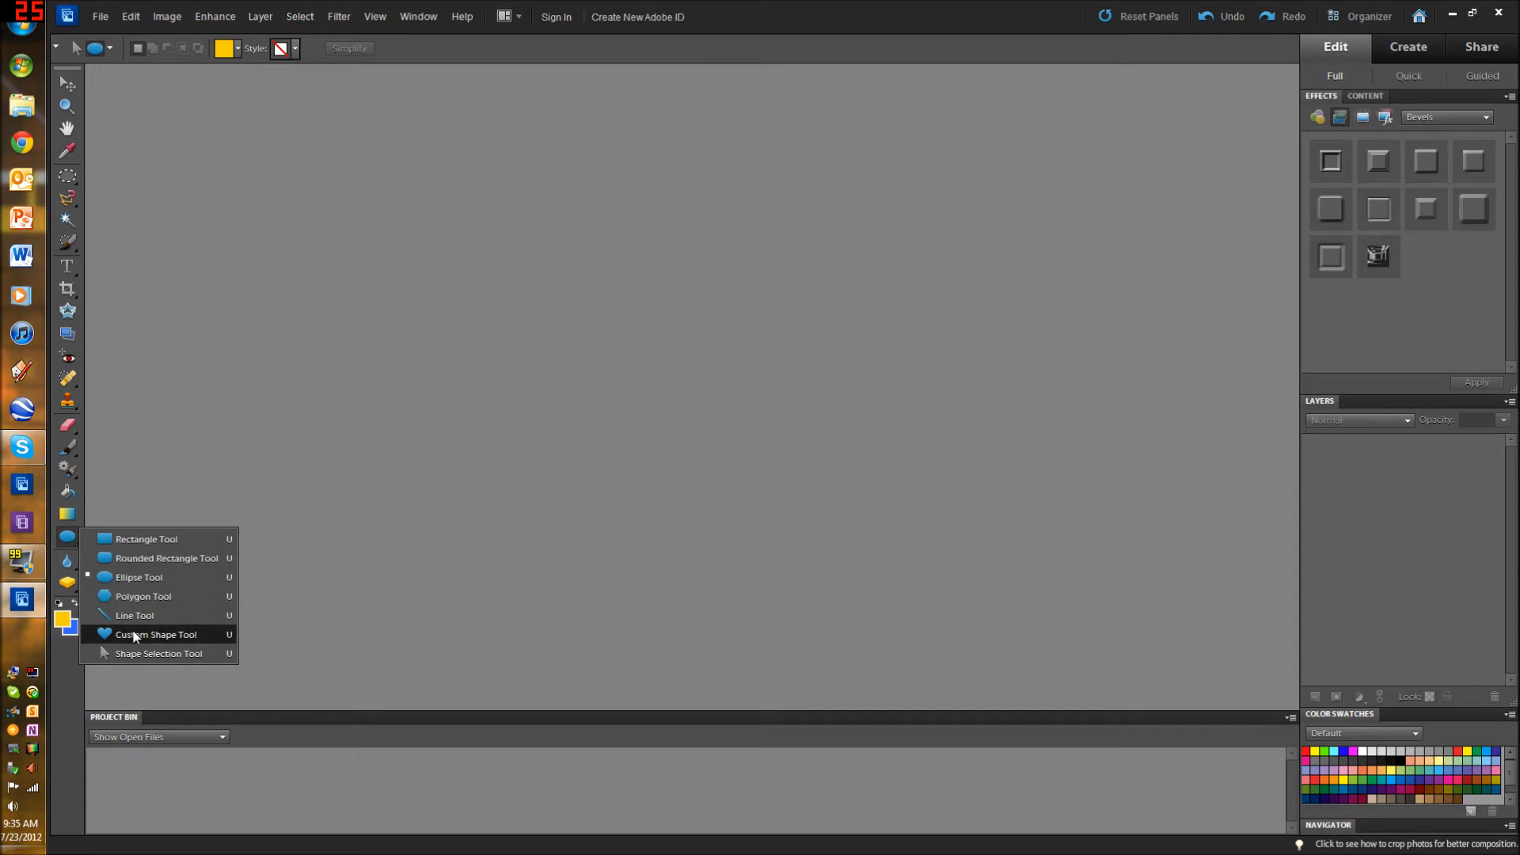
pyautogui.click(134, 636)
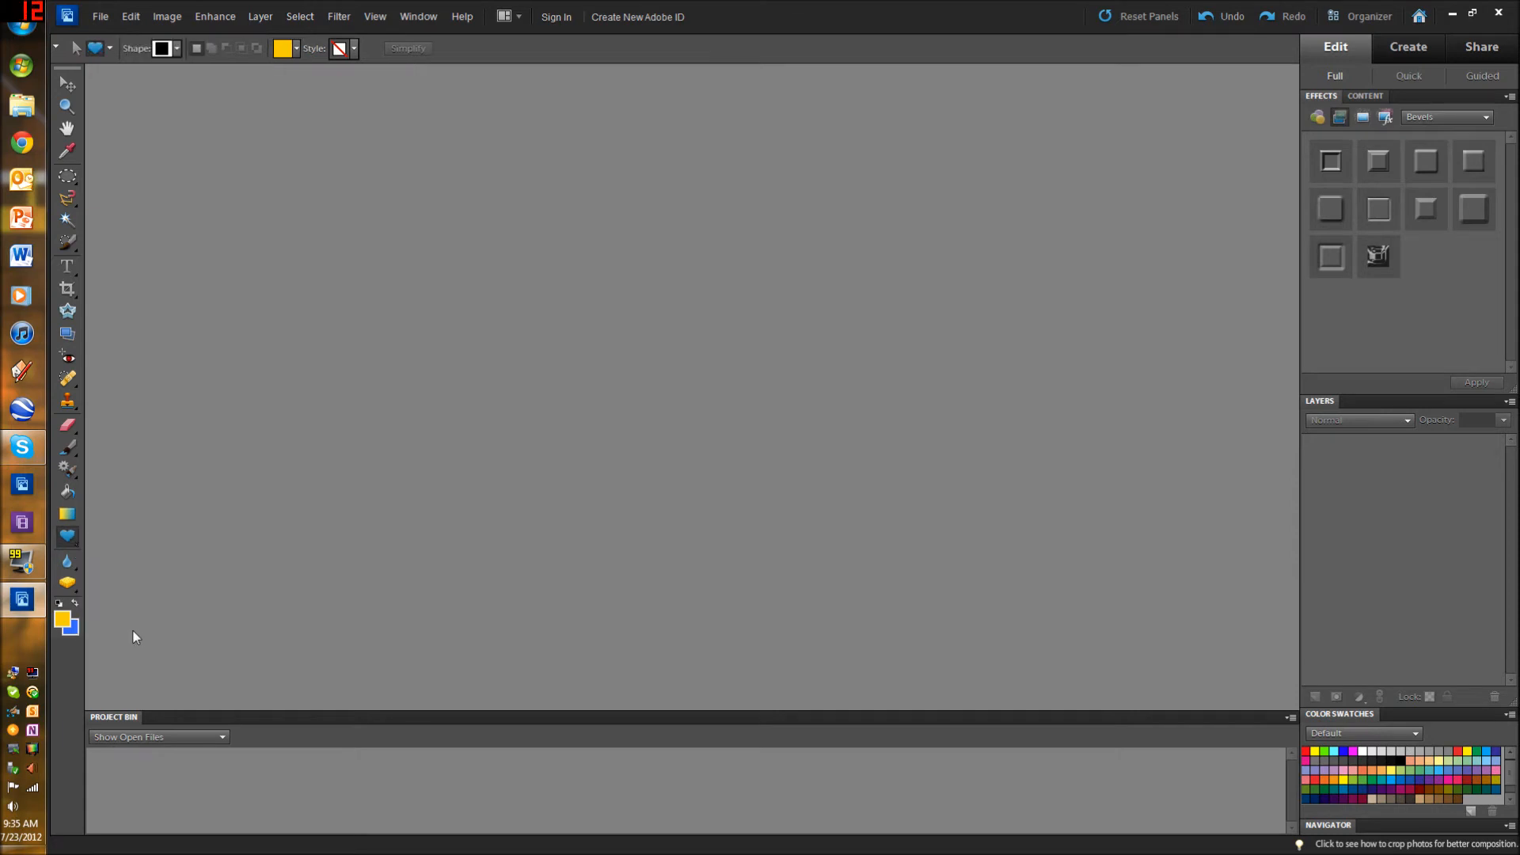
pyautogui.click(175, 49)
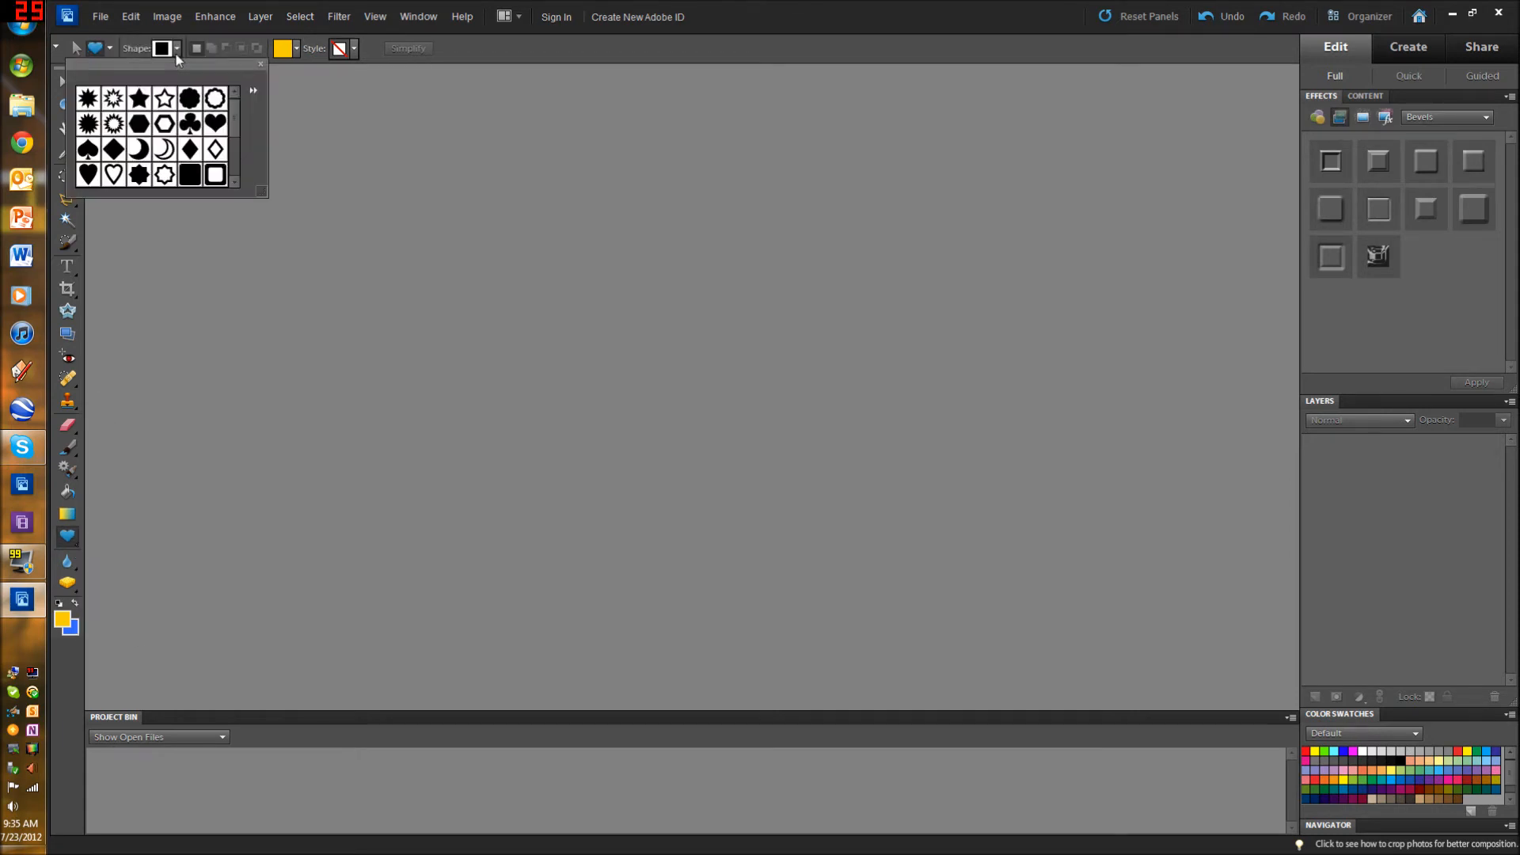
pyautogui.click(253, 92)
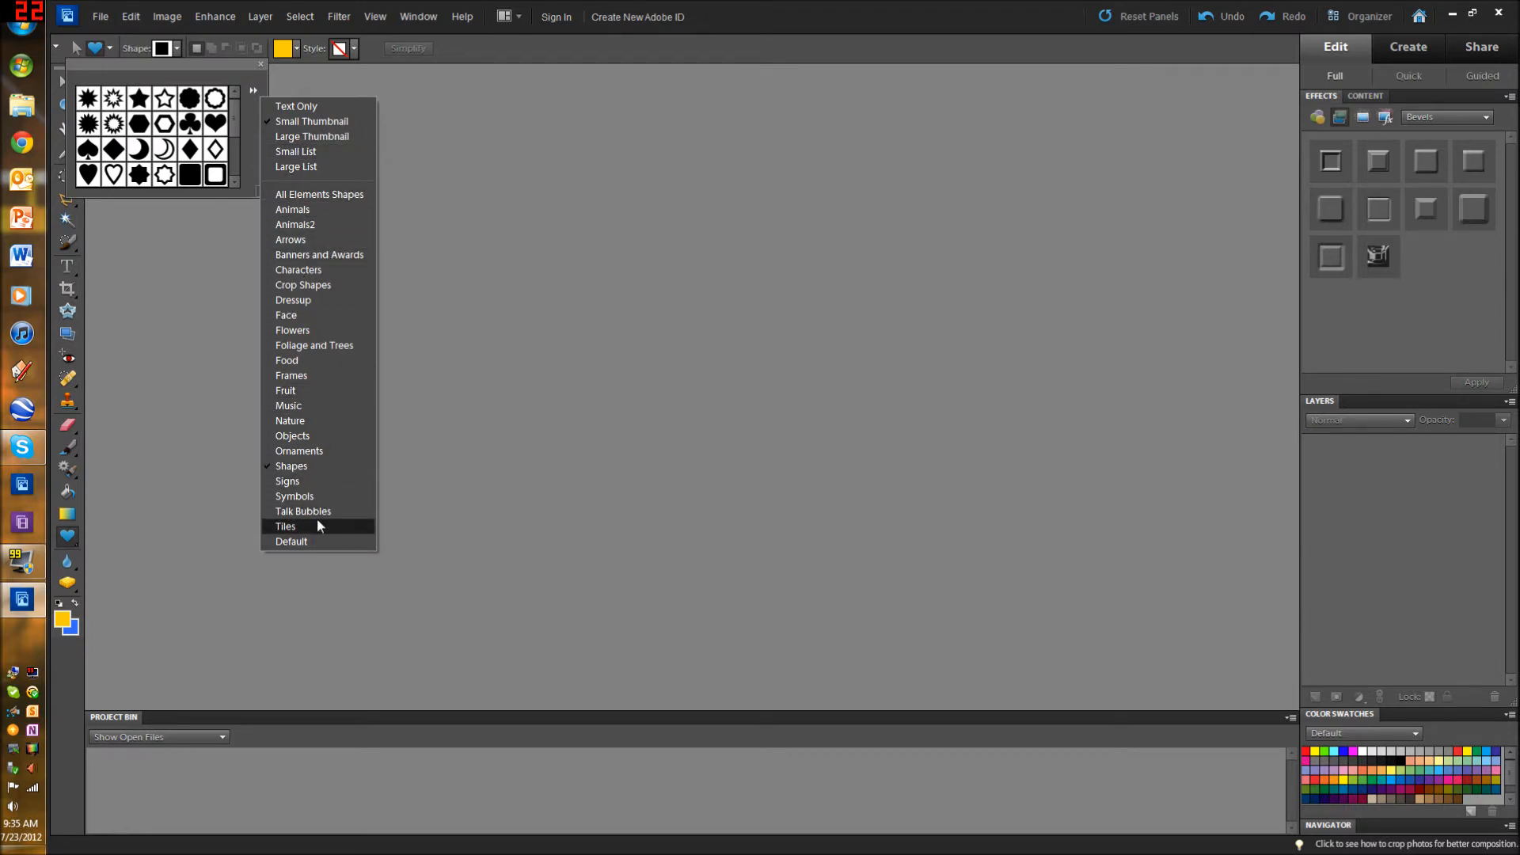
pyautogui.click(254, 103)
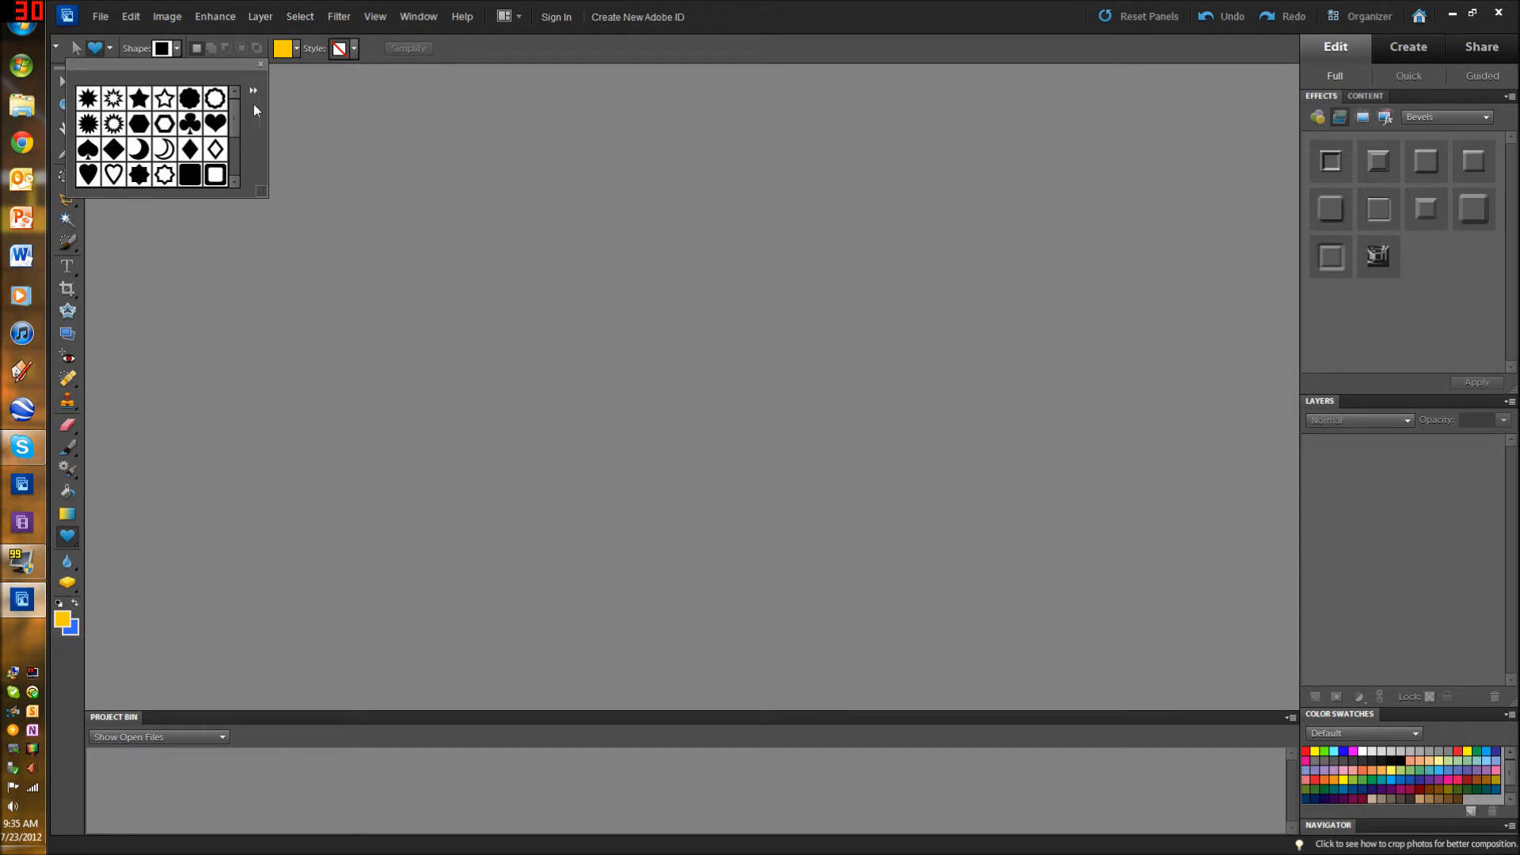
pyautogui.click(179, 50)
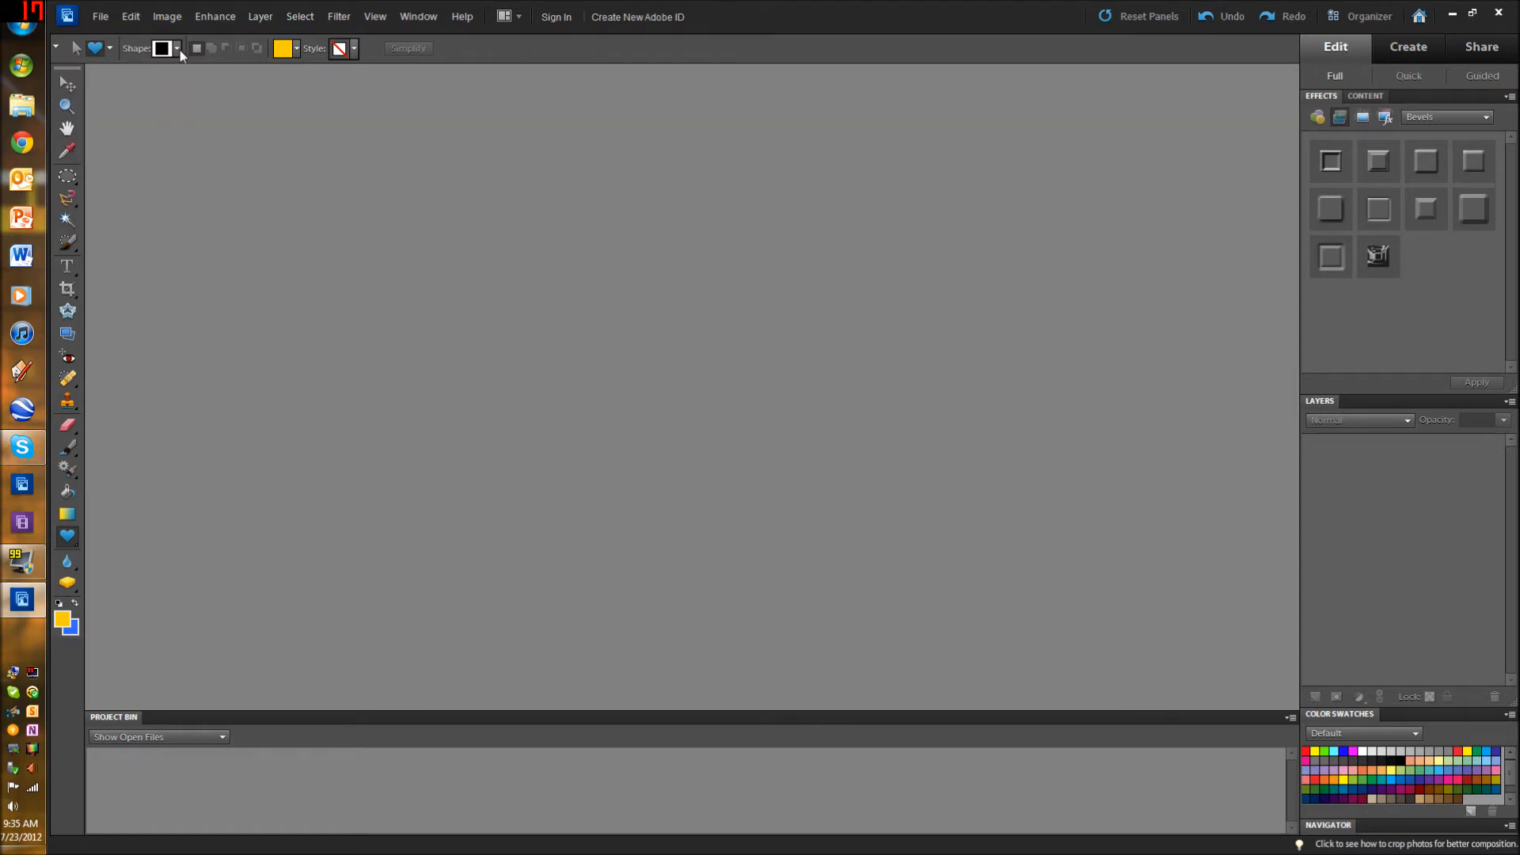
# Step: Switch to the Rectangle shape tool and from there to the Elliptical Marquee tool
pyautogui.click(63, 542)
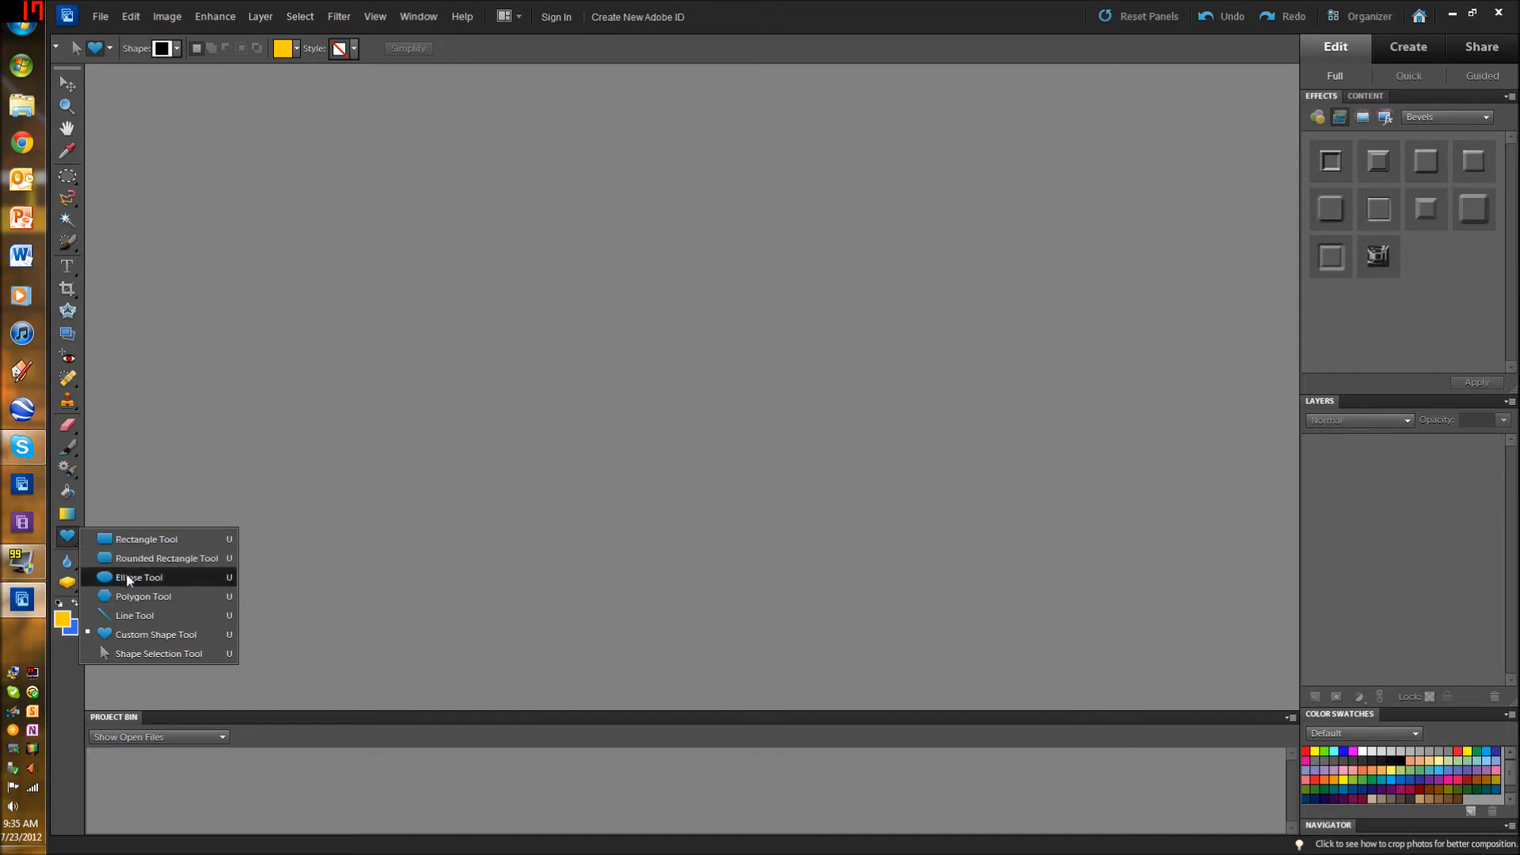
pyautogui.click(146, 539)
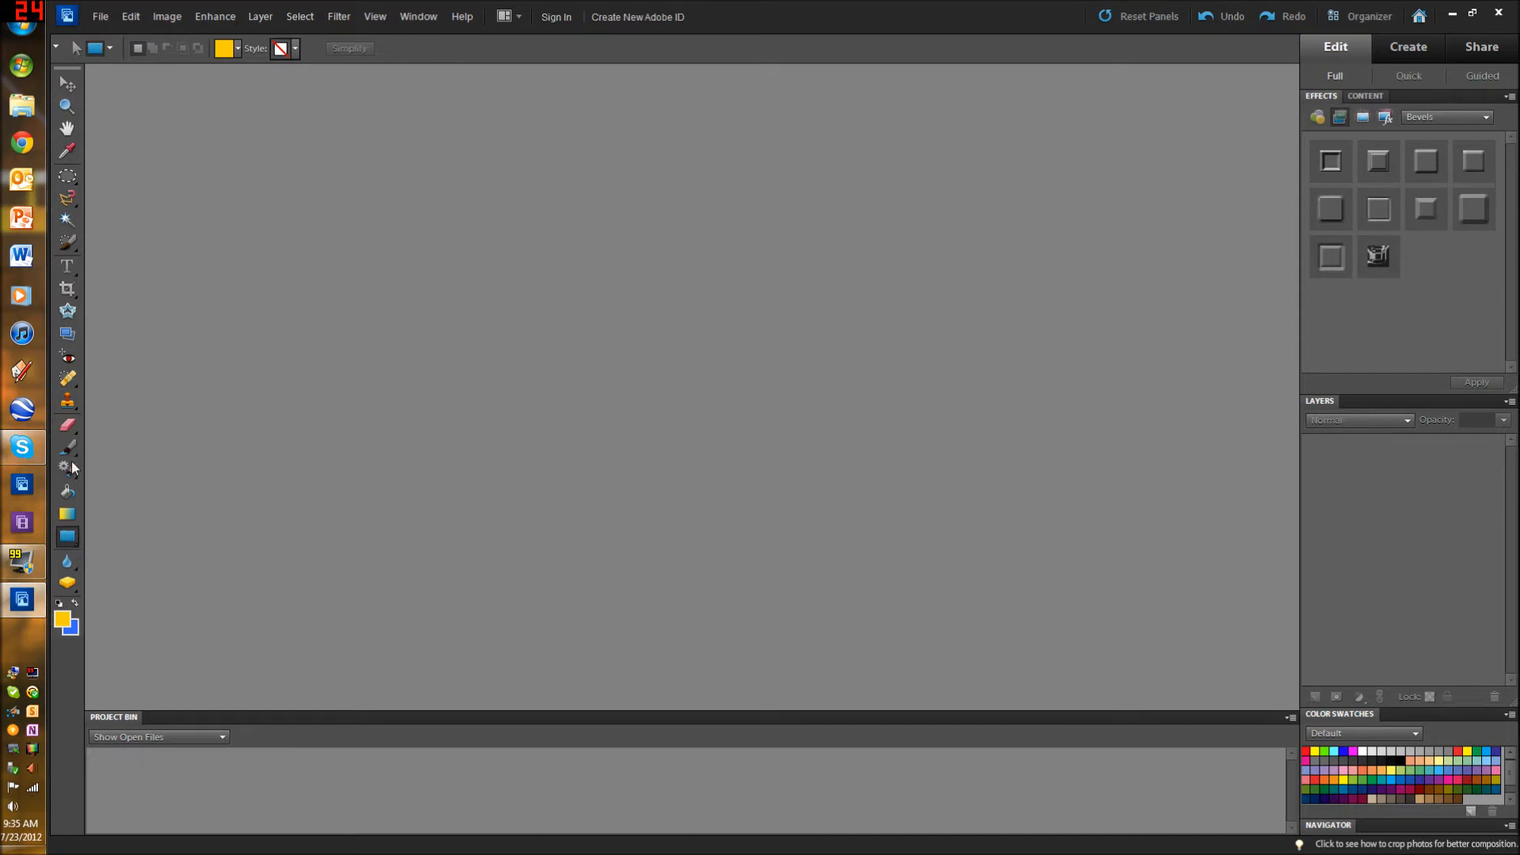
pyautogui.click(74, 181)
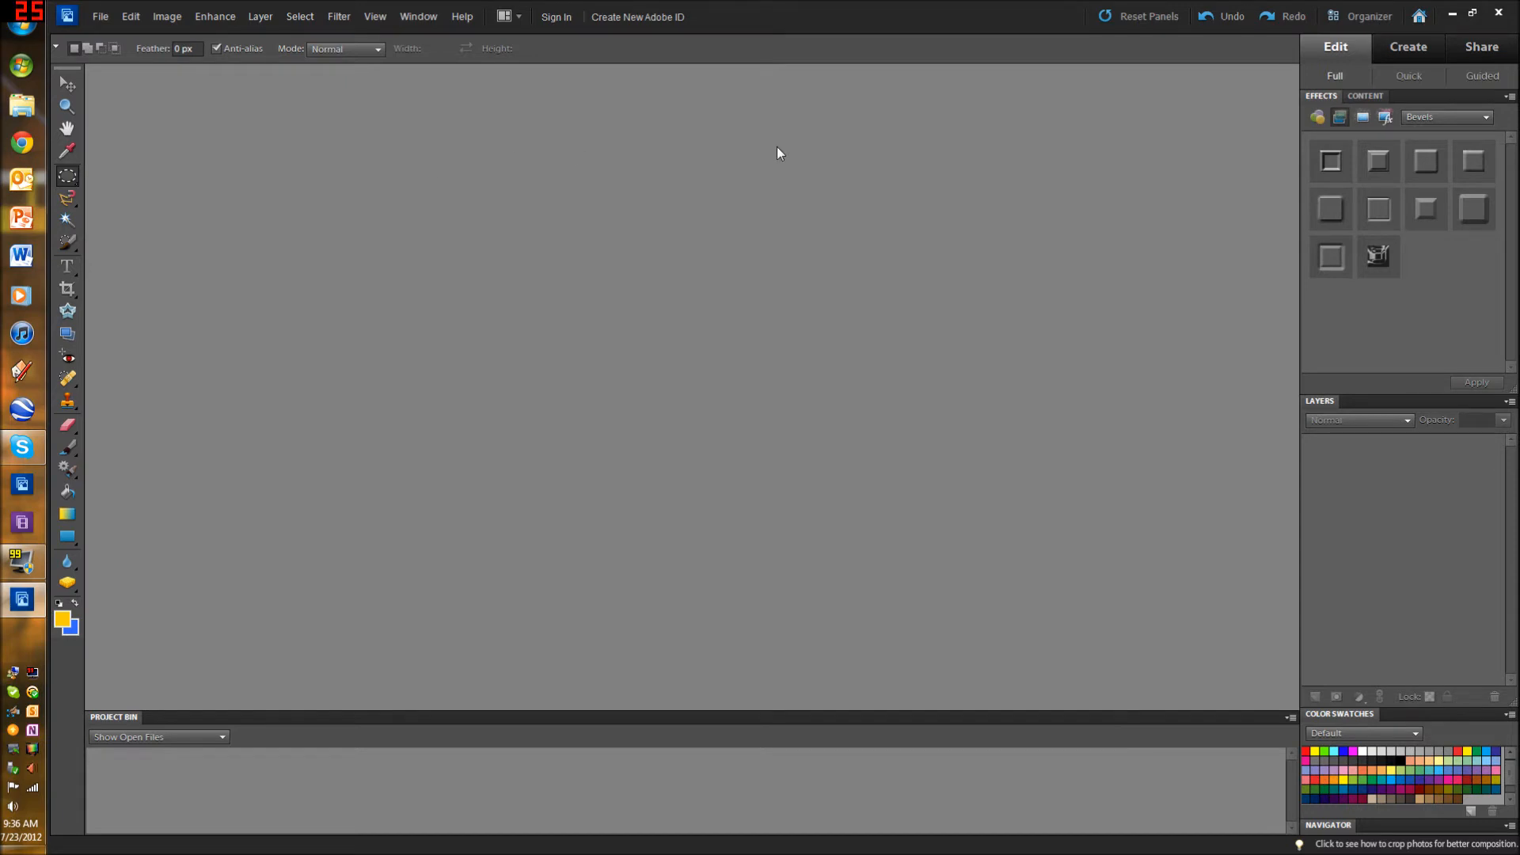
# Step: Examine the list of available layer style types, leaving Bevels selected
pyautogui.click(1417, 119)
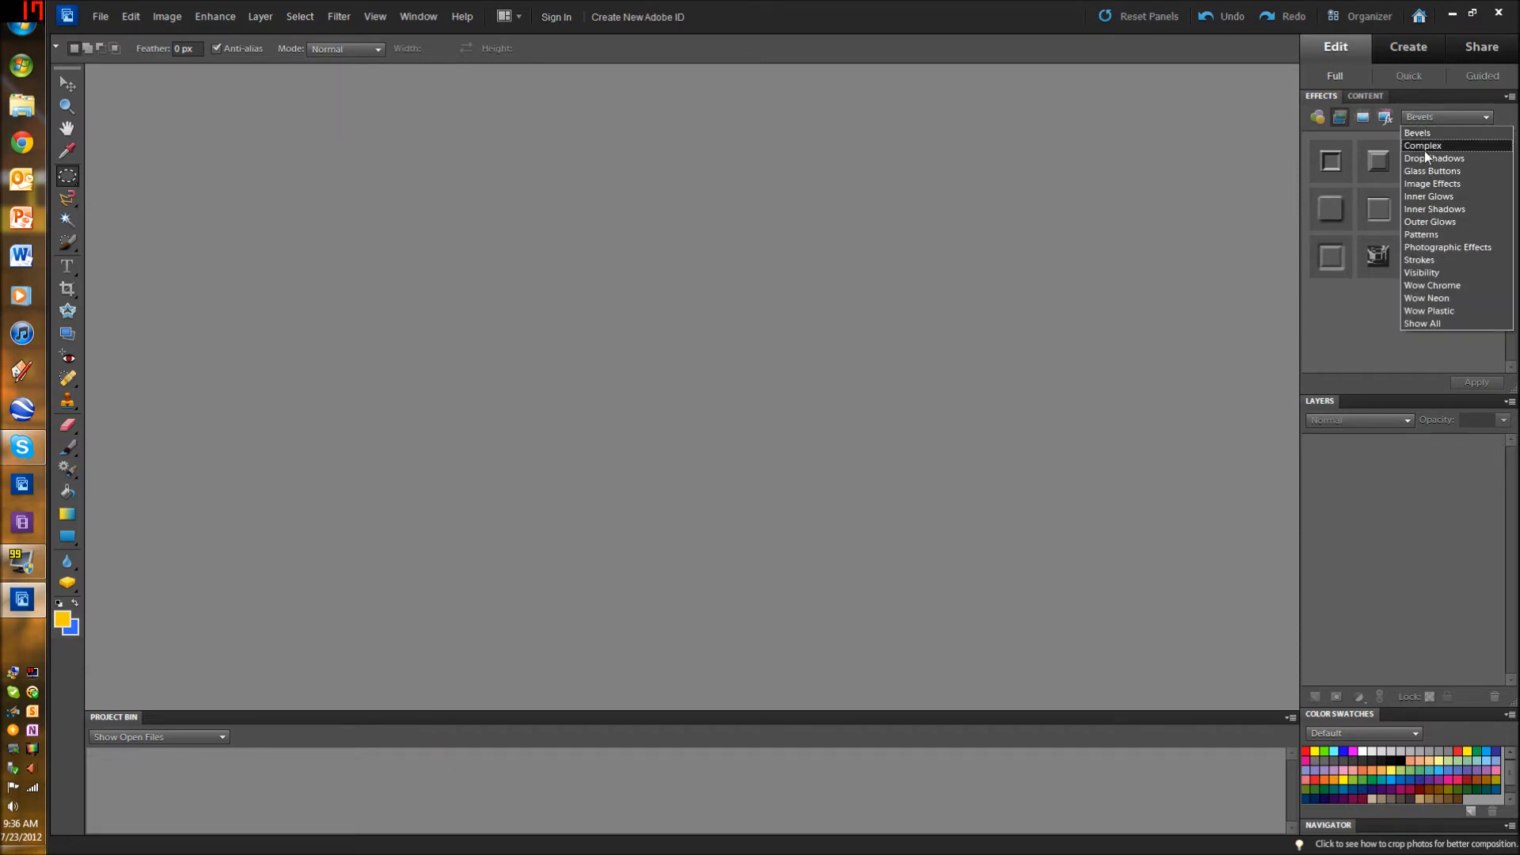
pyautogui.click(1379, 230)
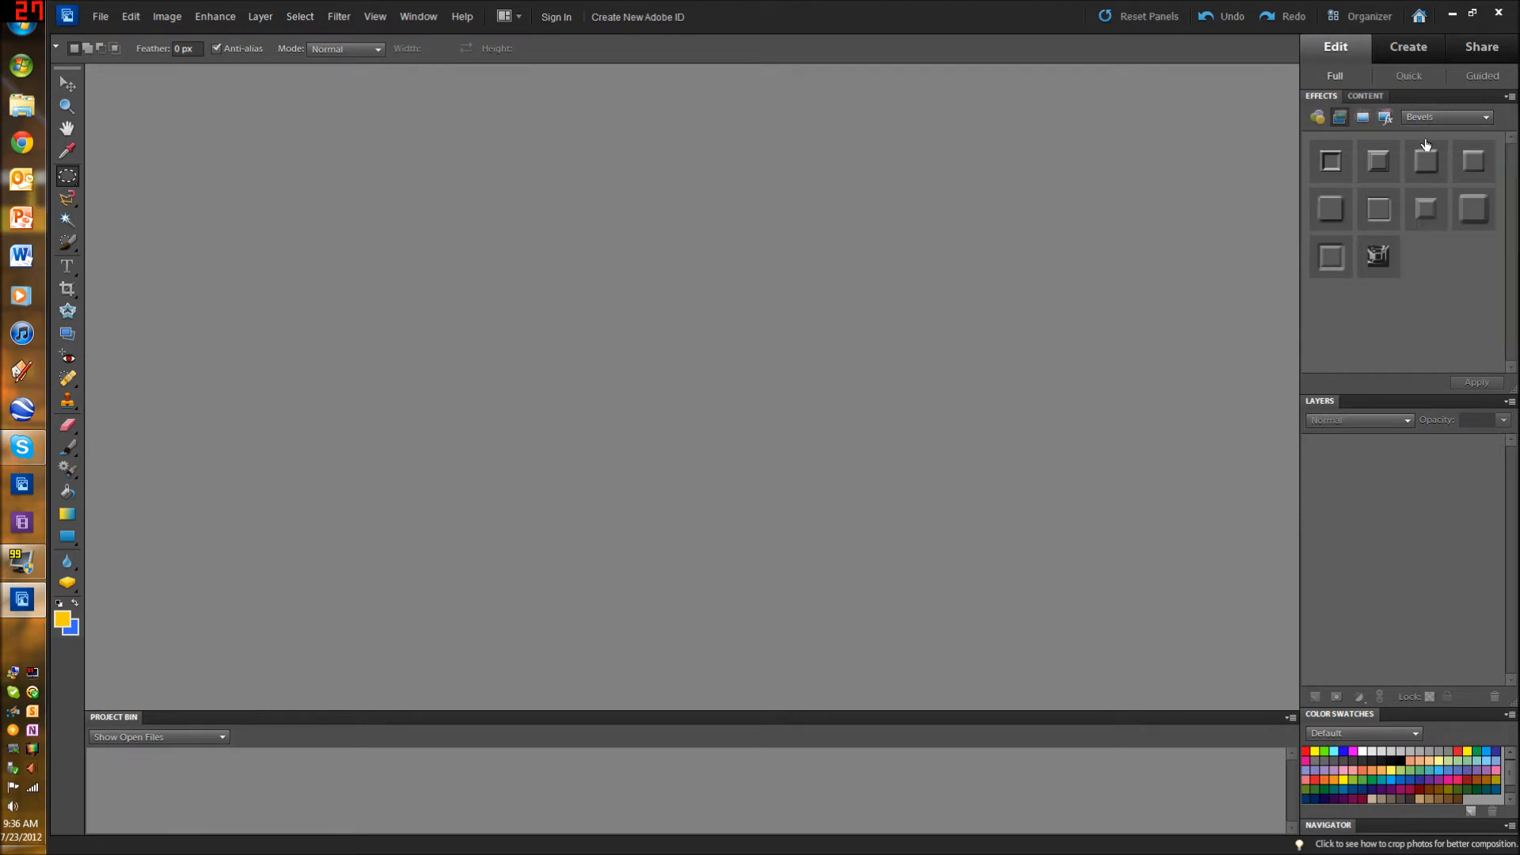
pyautogui.click(1430, 118)
pyautogui.click(1429, 116)
# Step: View the example wallpaper on the desktop and return to the image editor
pyautogui.click(1453, 13)
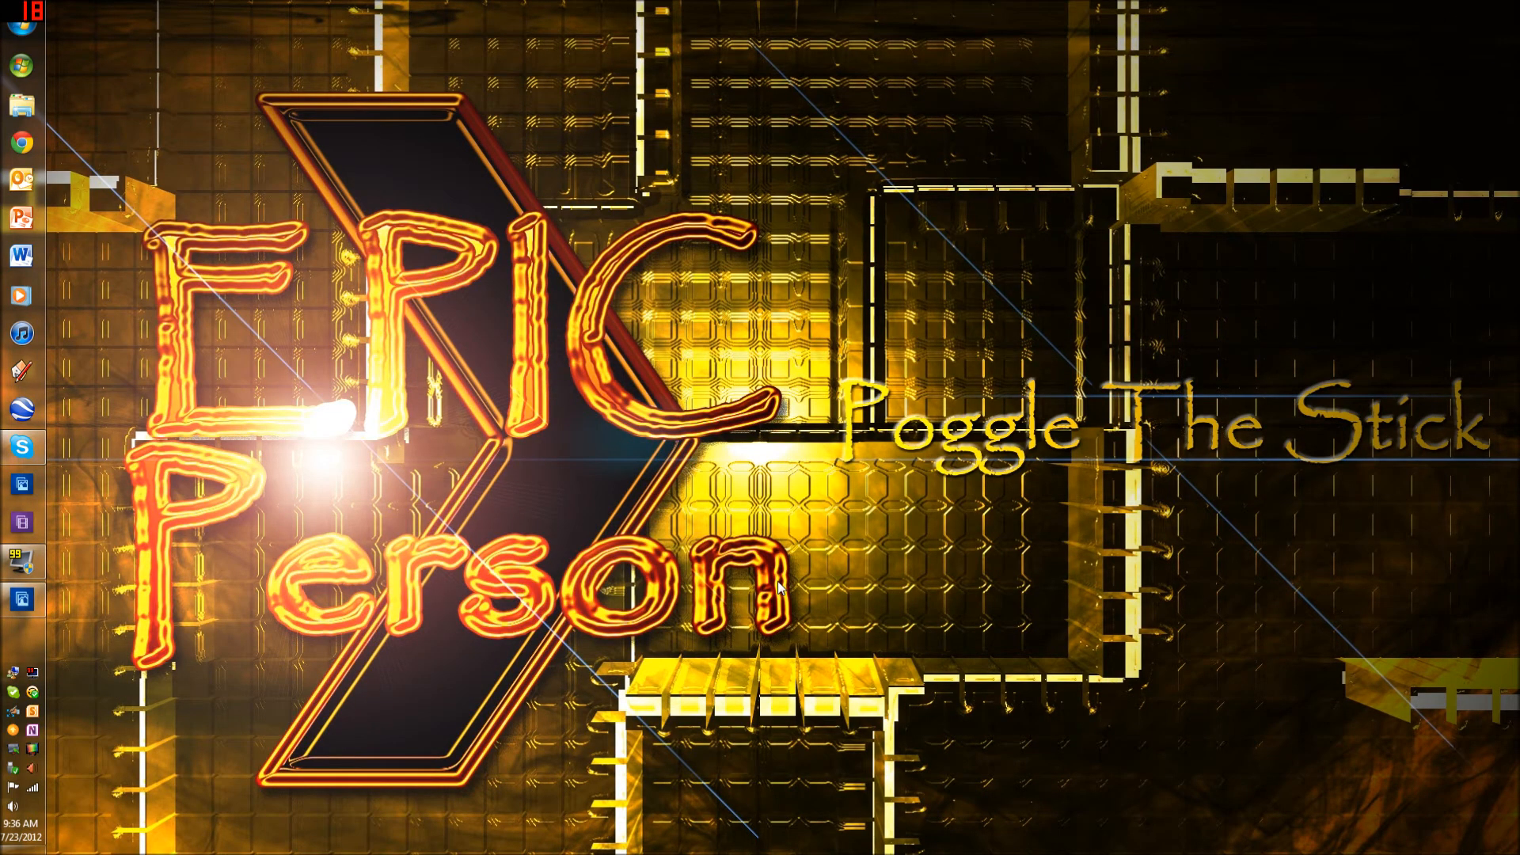
pyautogui.click(19, 600)
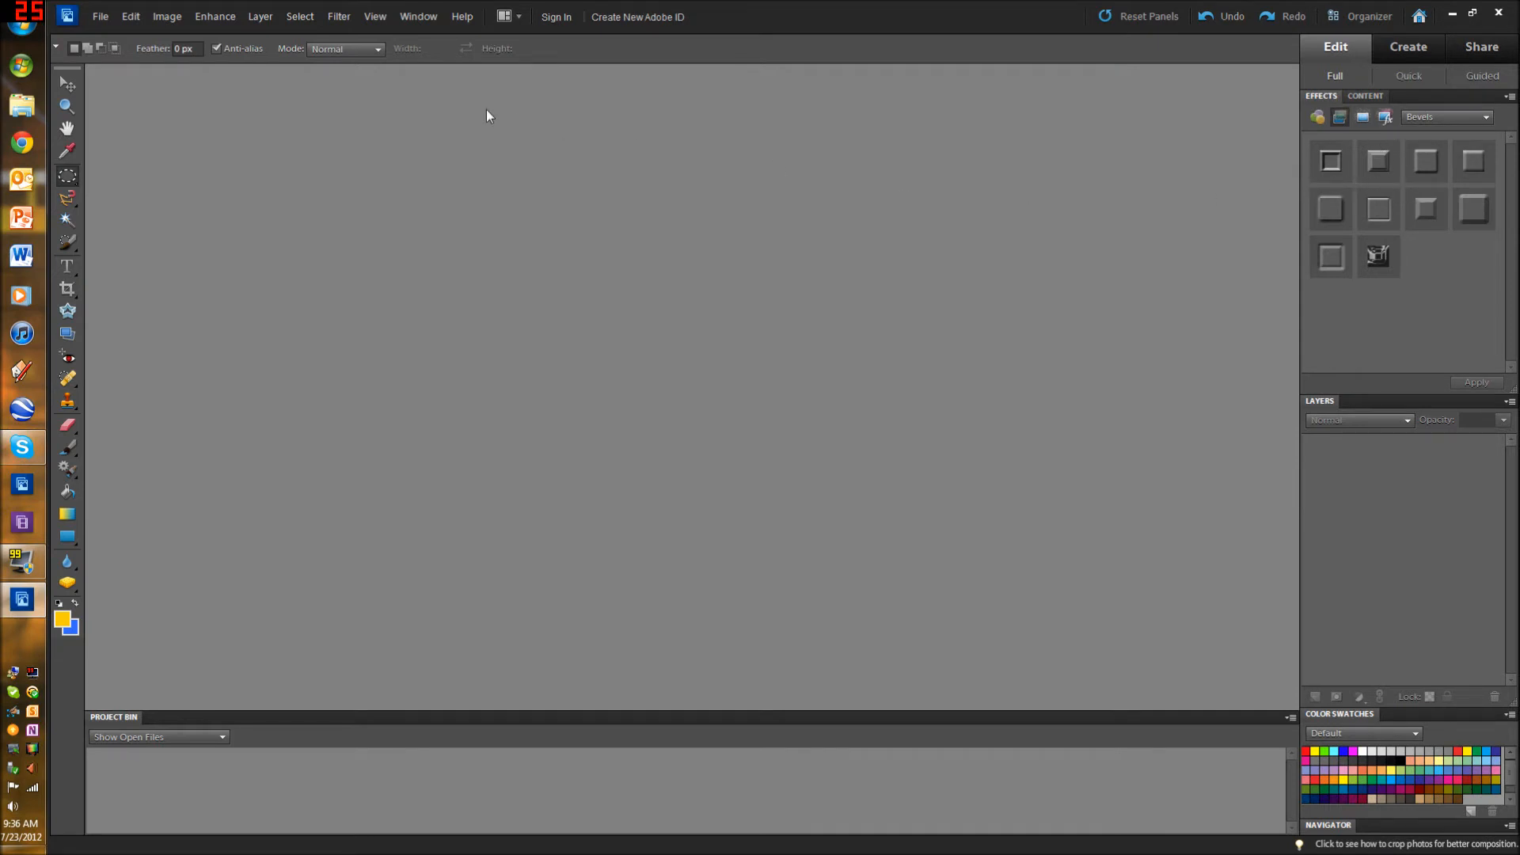
# Step: Create a new 1920 × 1080 pixel document named Youtube at 72 pixels/inch with transparent background contents
pyautogui.click(98, 20)
pyautogui.moveTo(105, 36)
pyautogui.click(309, 34)
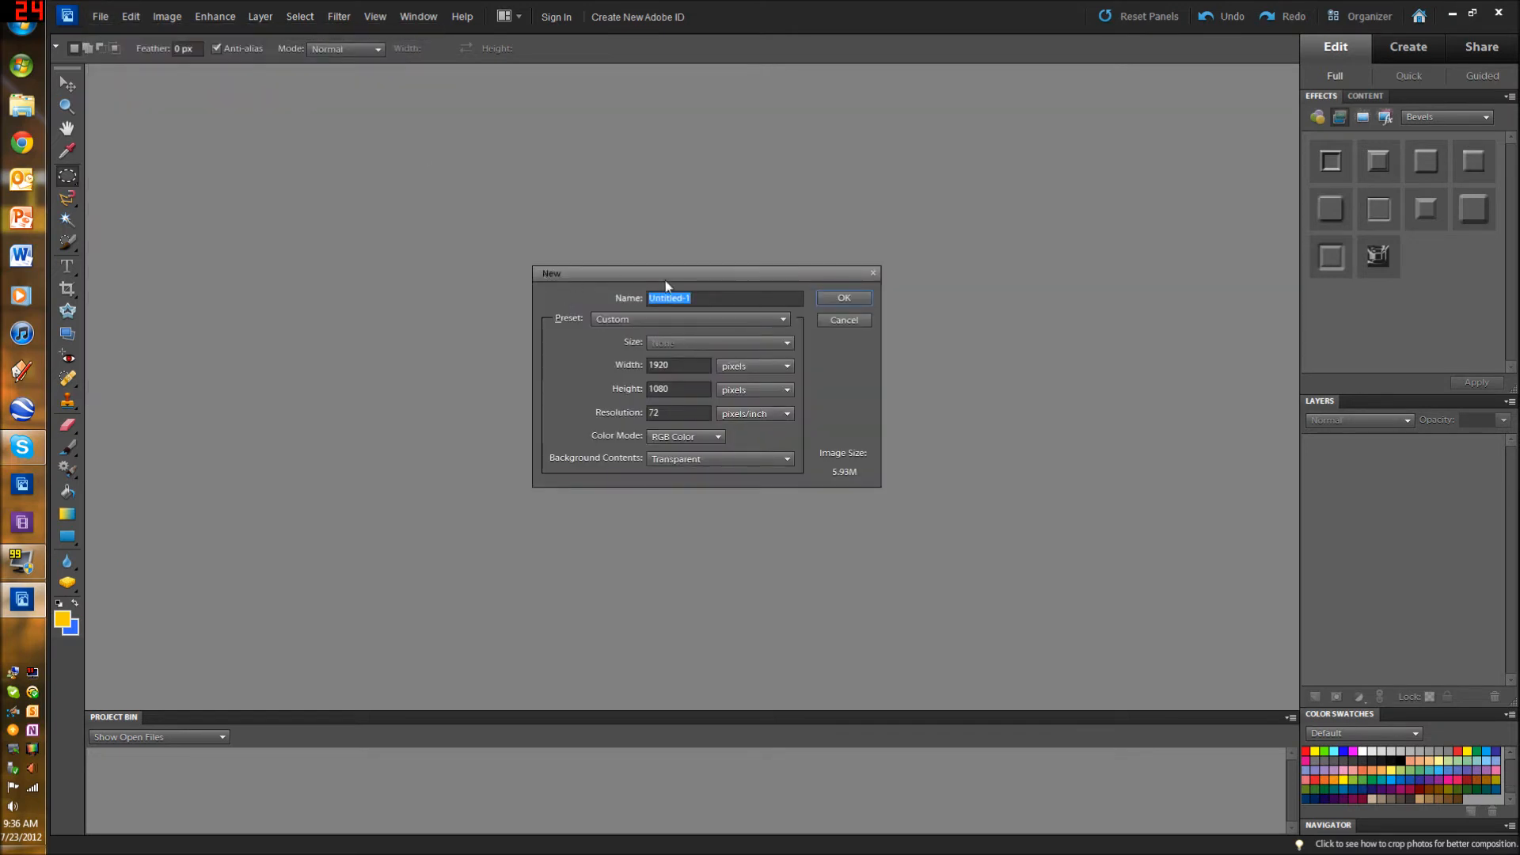
pyautogui.write('Youtube')
pyautogui.click(854, 300)
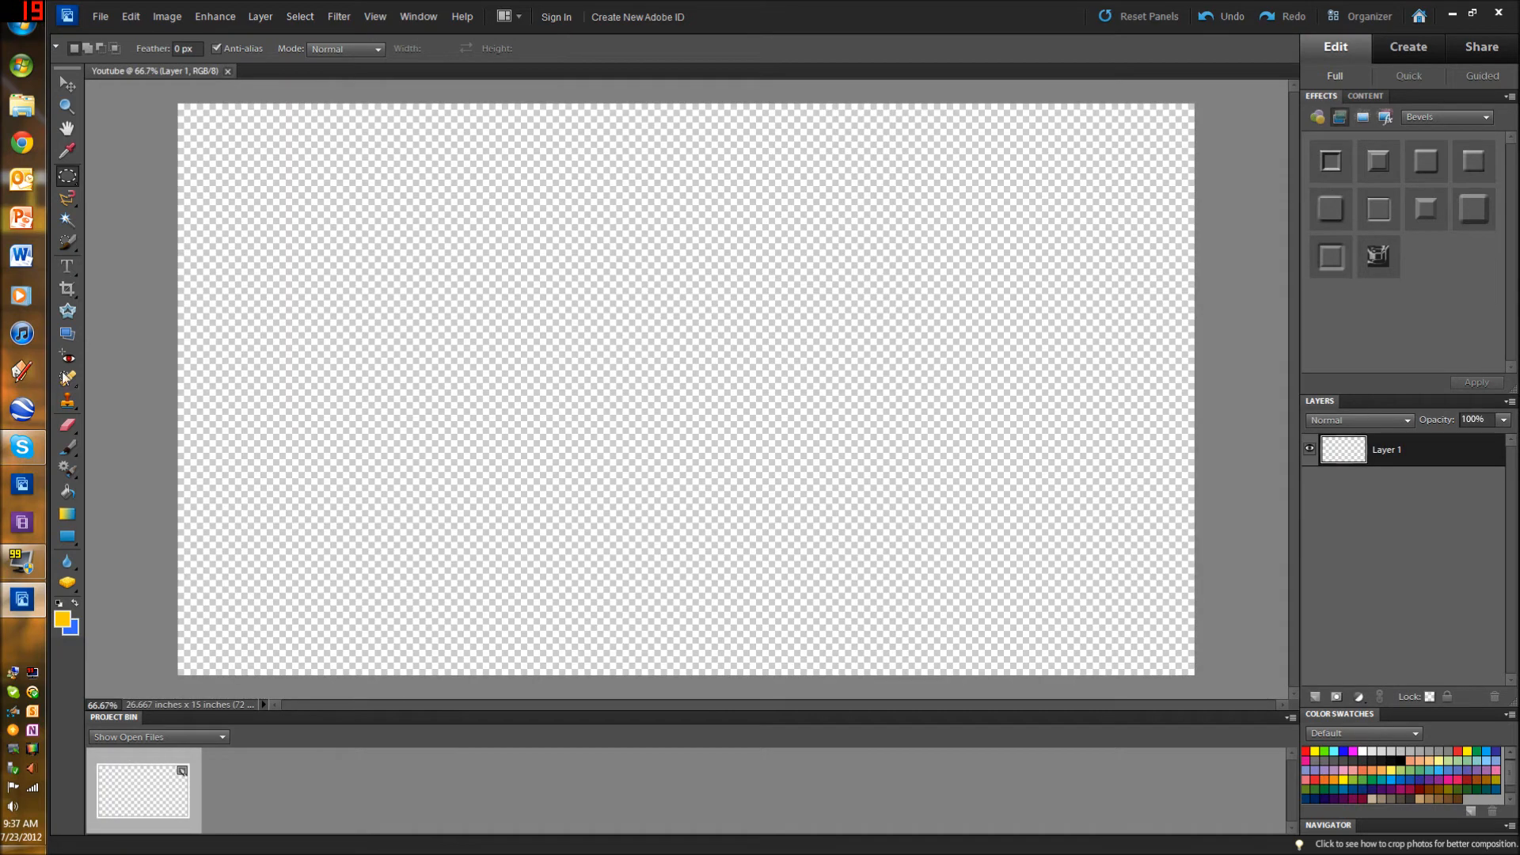
# Step: Fill the entire empty layer with black using the Paint Bucket tool
pyautogui.click(69, 492)
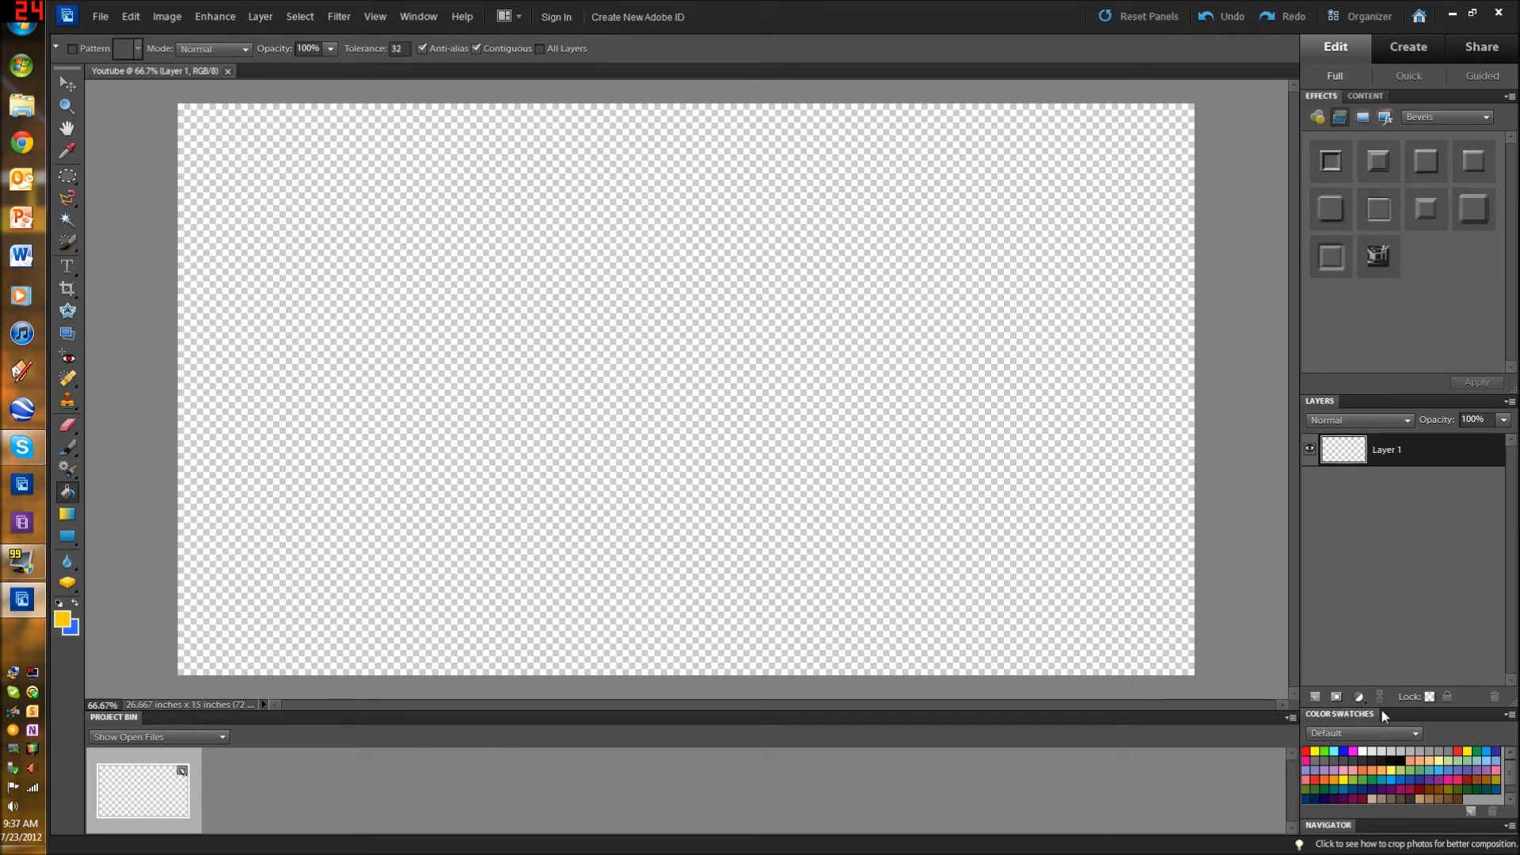
pyautogui.click(437, 15)
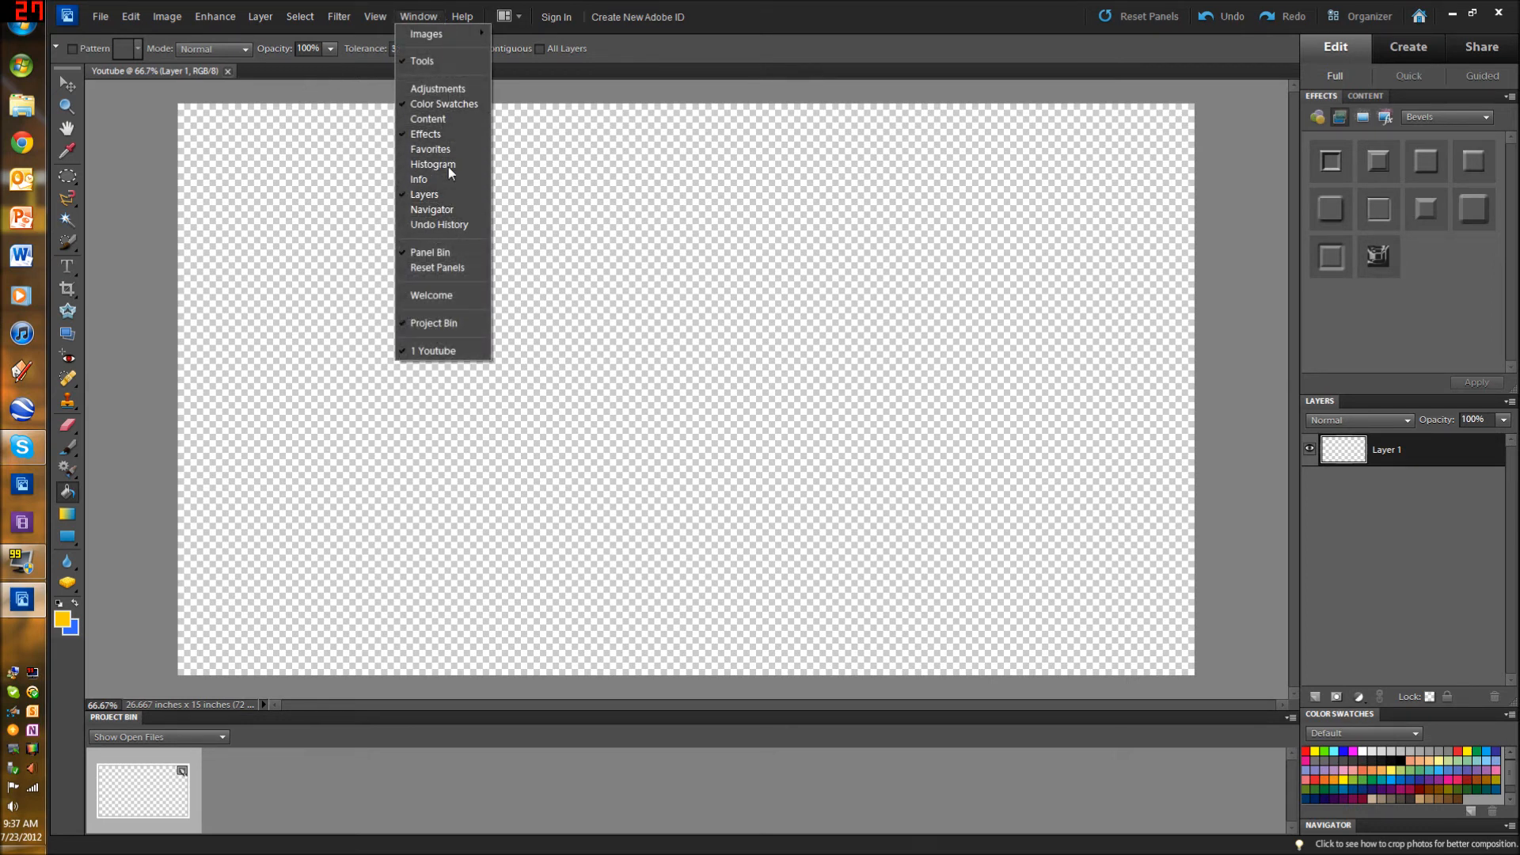
pyautogui.click(435, 19)
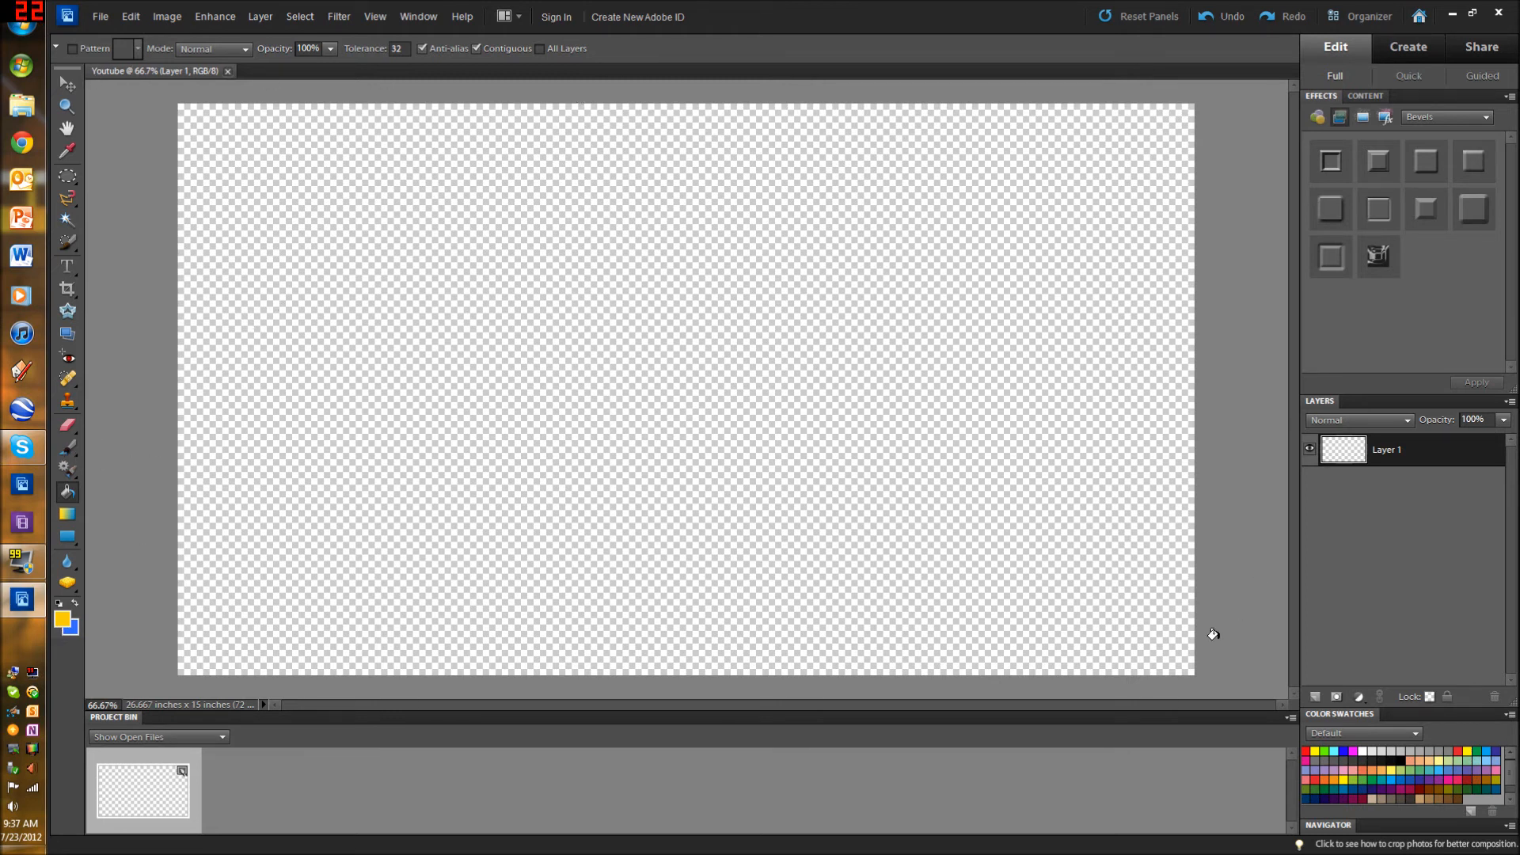
pyautogui.click(1403, 758)
pyautogui.click(578, 432)
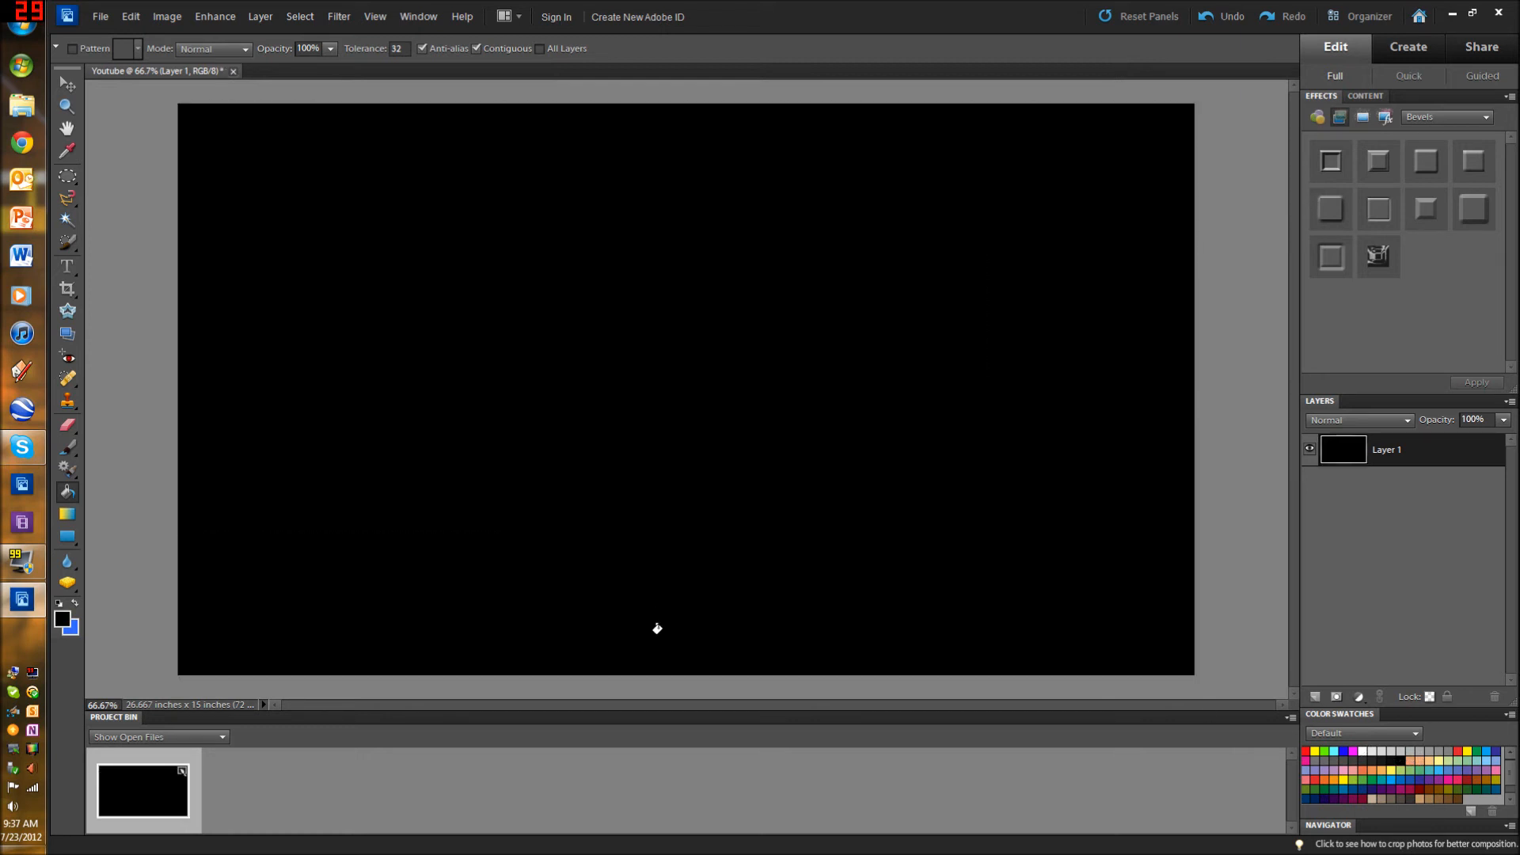
# Step: Rename the black layer as Background_Color
pyautogui.rightClick(1346, 449)
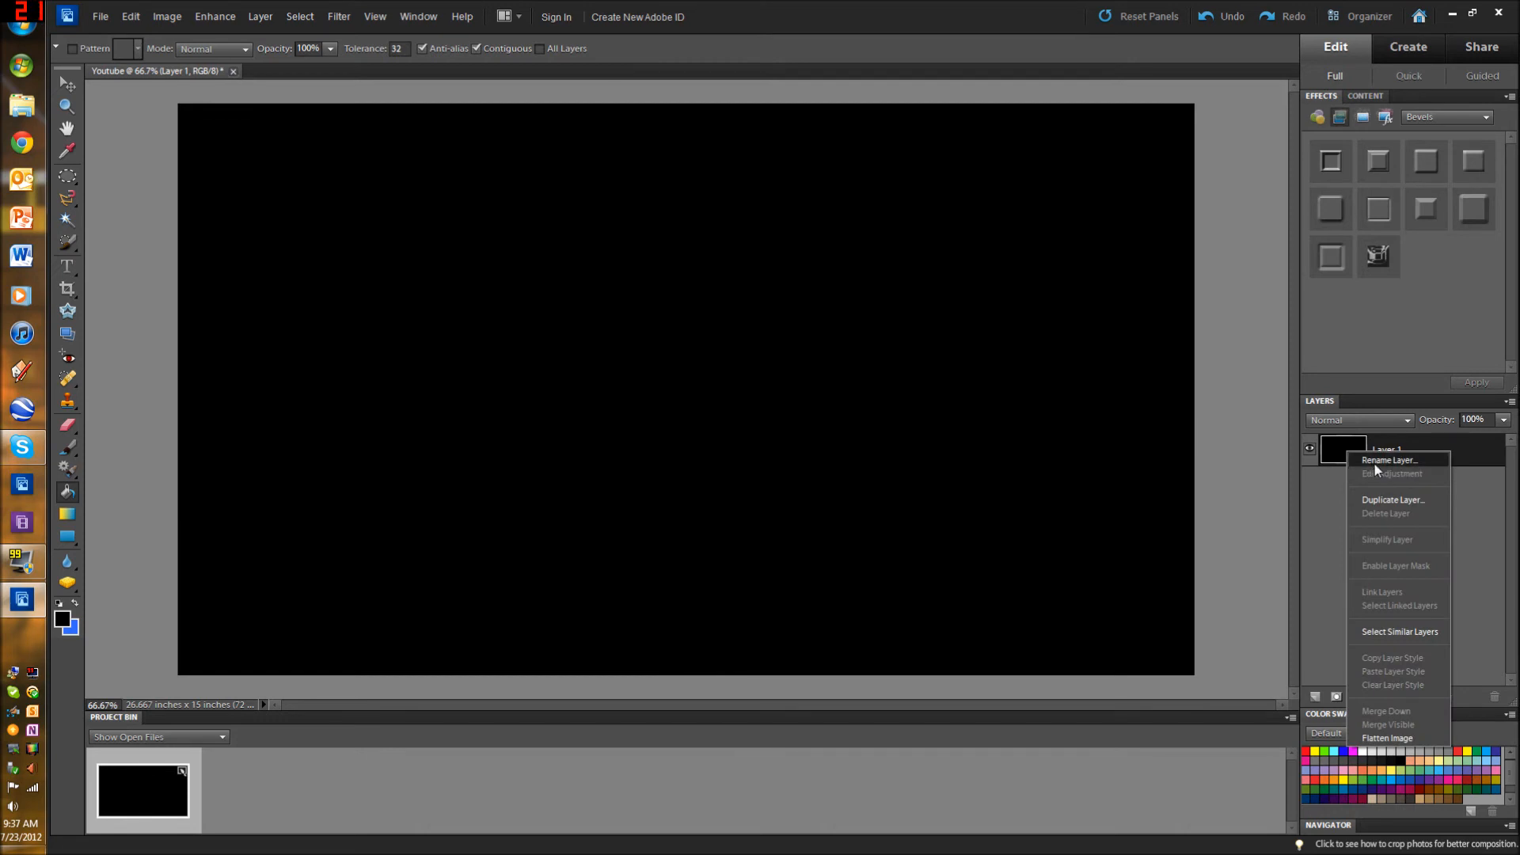
pyautogui.click(1374, 462)
pyautogui.write('Background_Color')
pyautogui.press('Return')
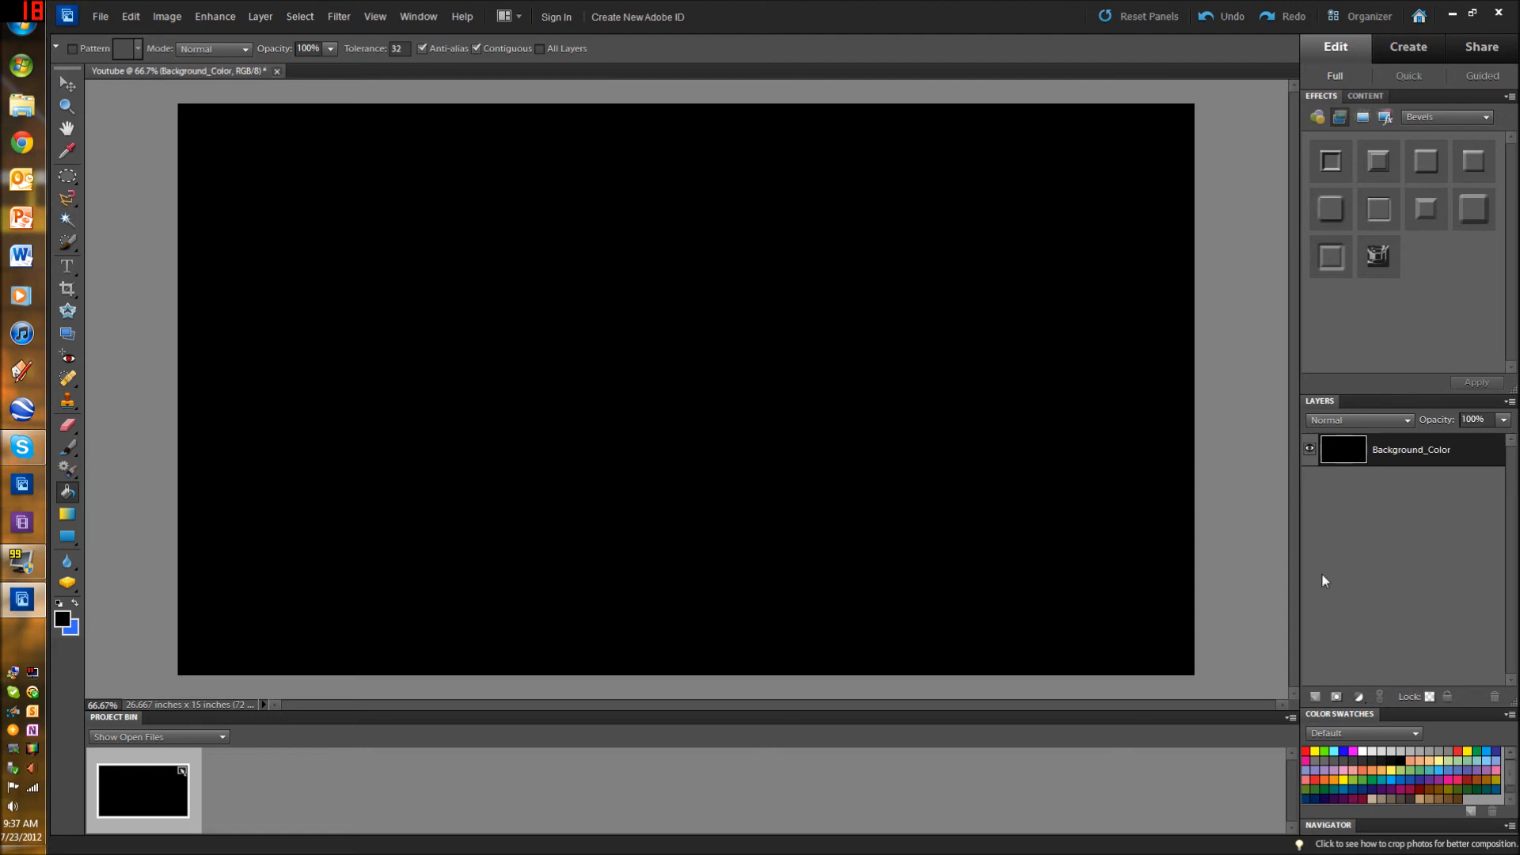
# Step: Duplicate the Background_Color layer within the Youtube document and name the copy Background_Color_SPECIALEFFECTS
pyautogui.rightClick(1392, 454)
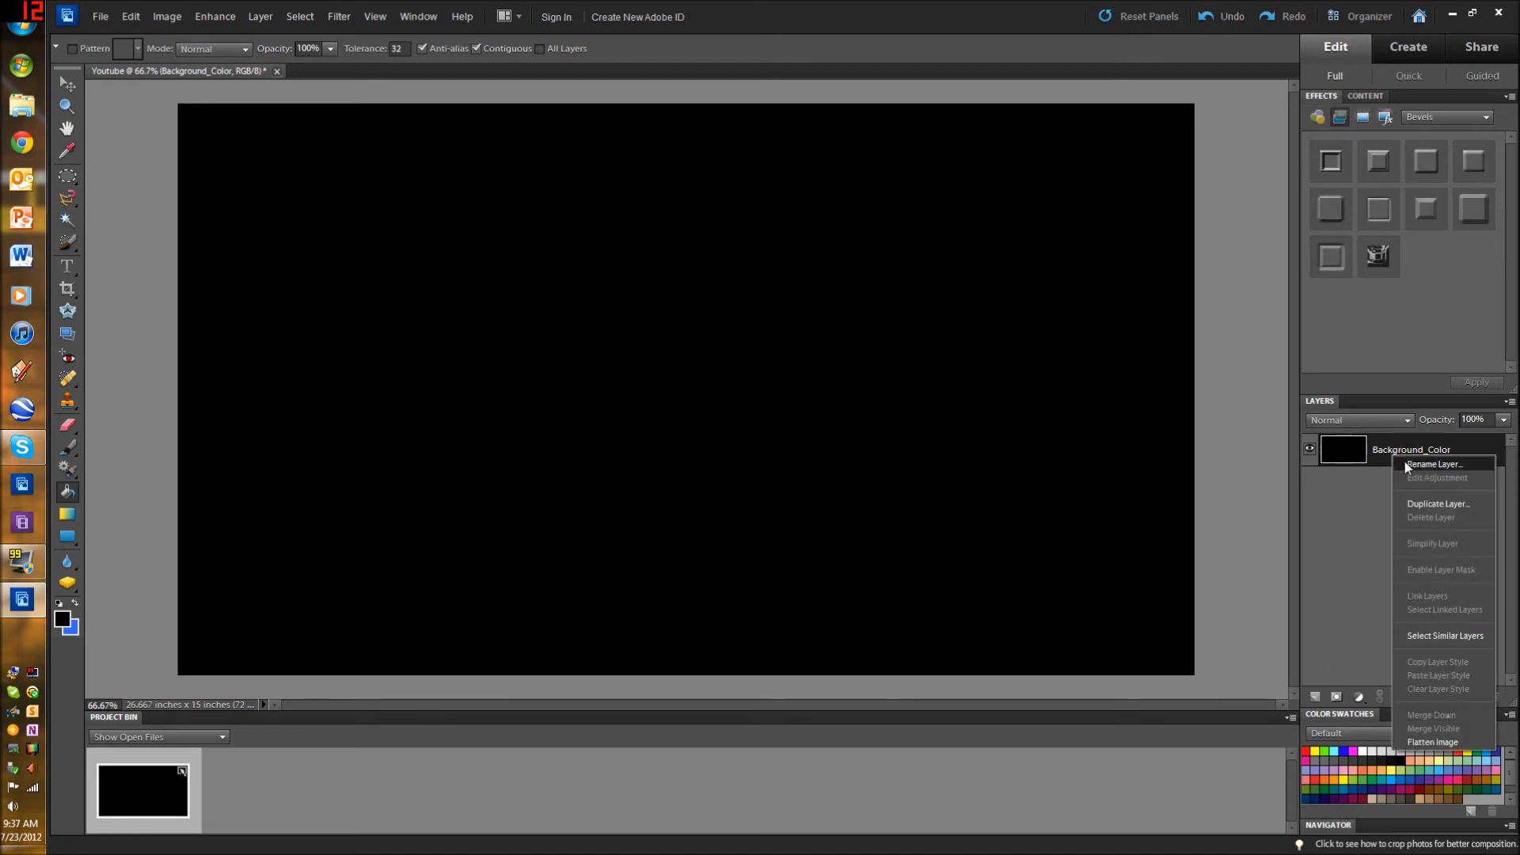
pyautogui.click(1410, 505)
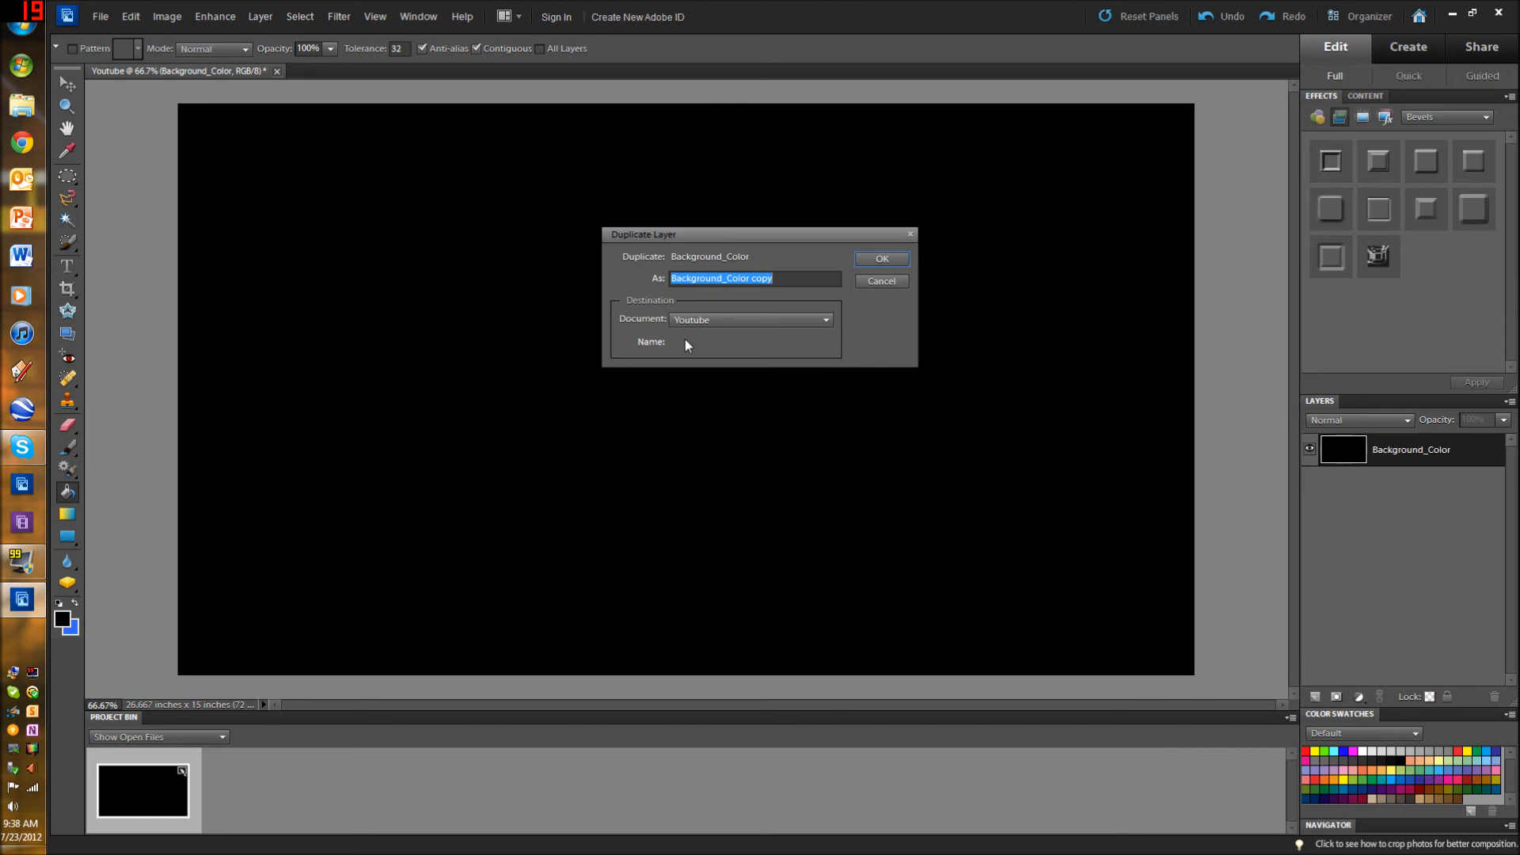
pyautogui.press('End')
pyautogui.press('BackSpace')
pyautogui.press('BackSpace')
pyautogui.press('BackSpace')
pyautogui.press('BackSpace')
pyautogui.press('BackSpace')
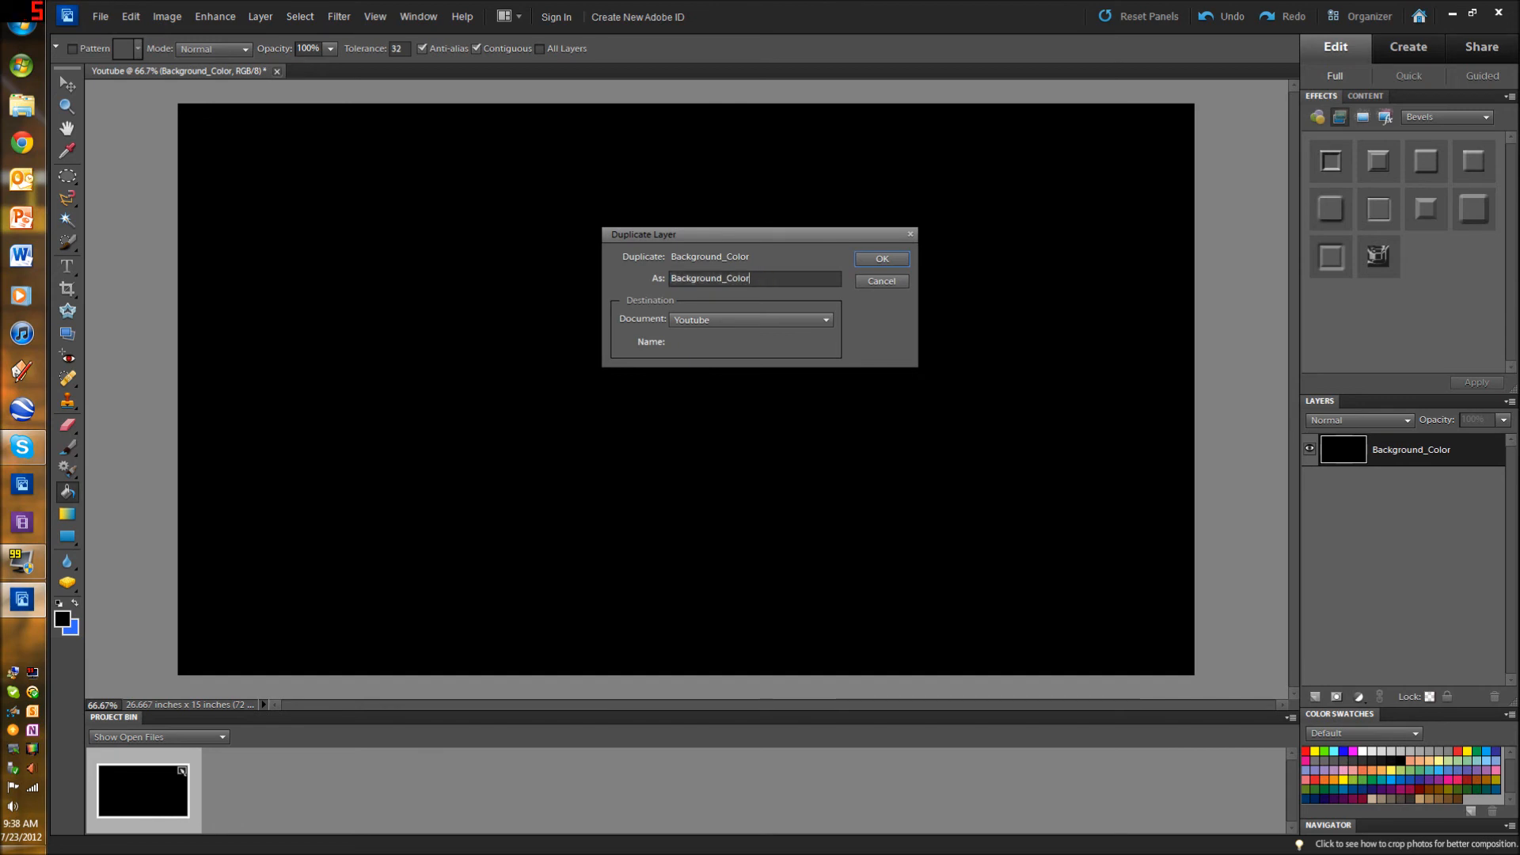
pyautogui.write('SPECIALE')
pyautogui.write('FFECTS')
pyautogui.write('_')
pyautogui.click(875, 259)
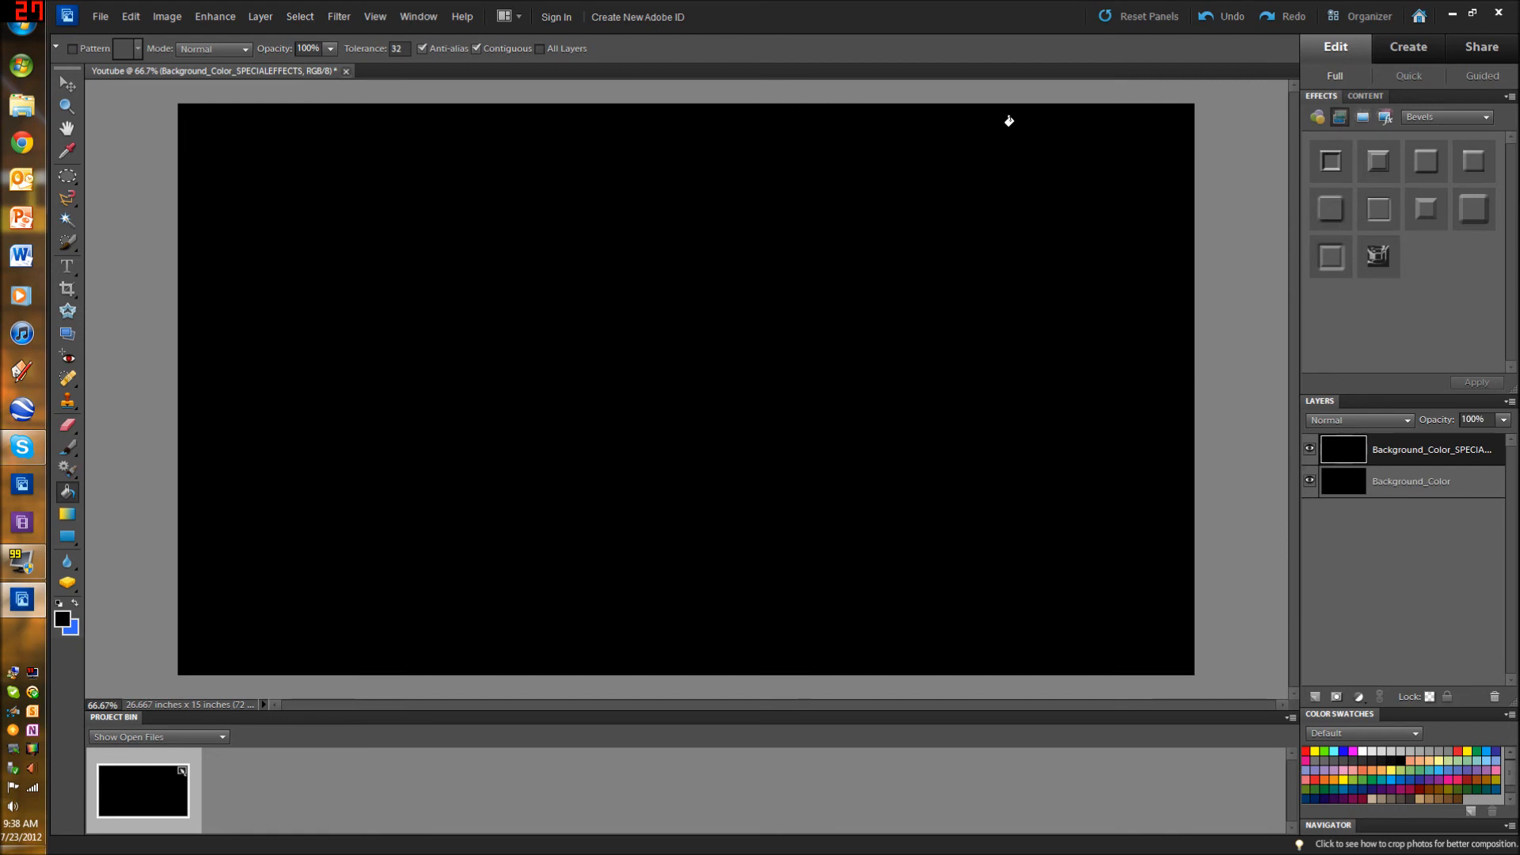
# Step: Examine the available filter categories, including Render, Distort, Blur and Stylize, without applying any filter
pyautogui.click(341, 17)
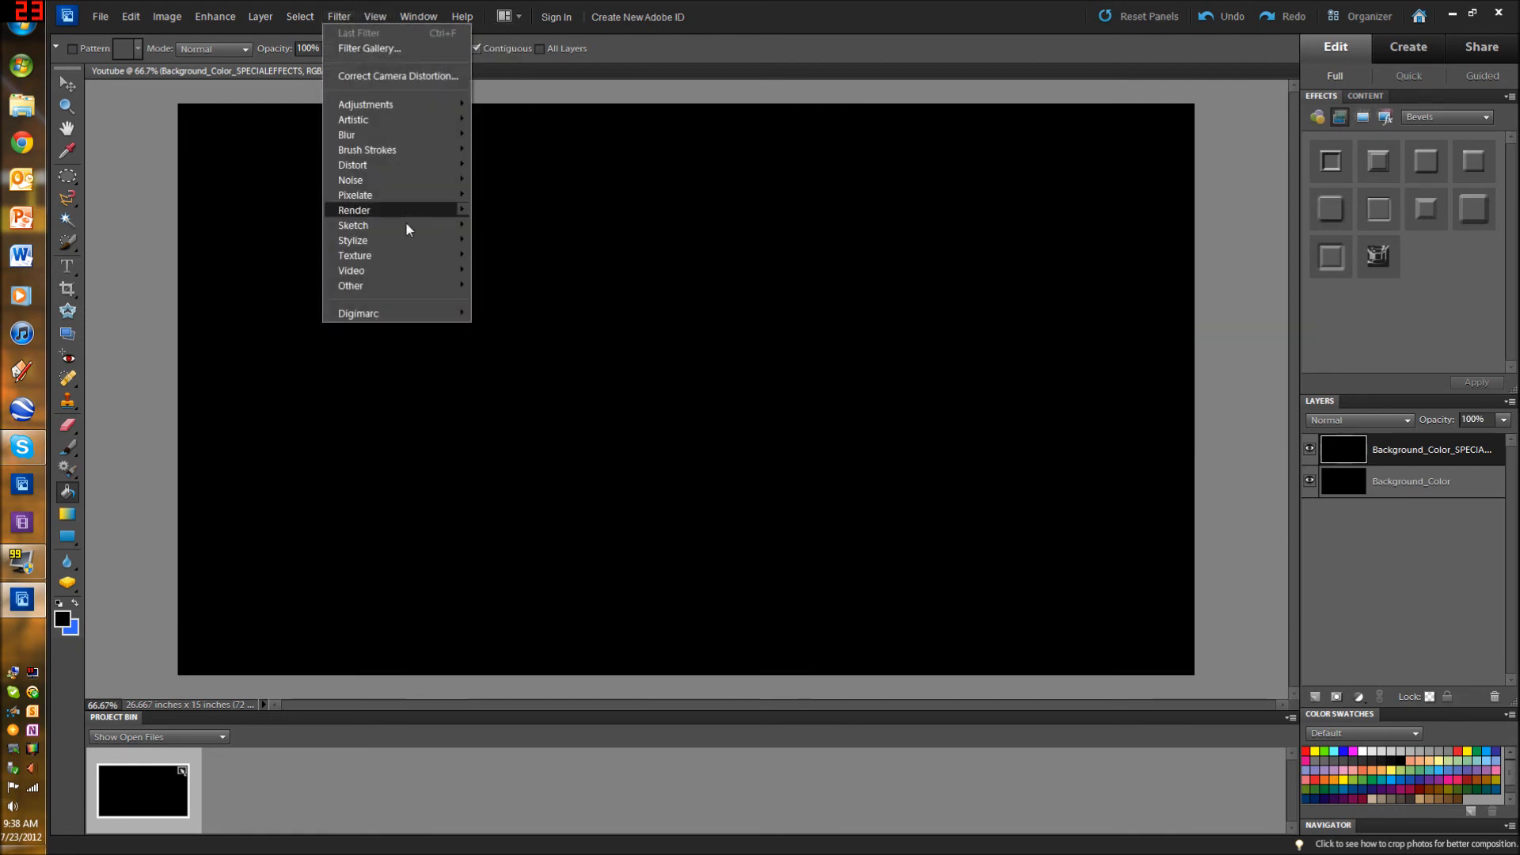
pyautogui.moveTo(399, 211)
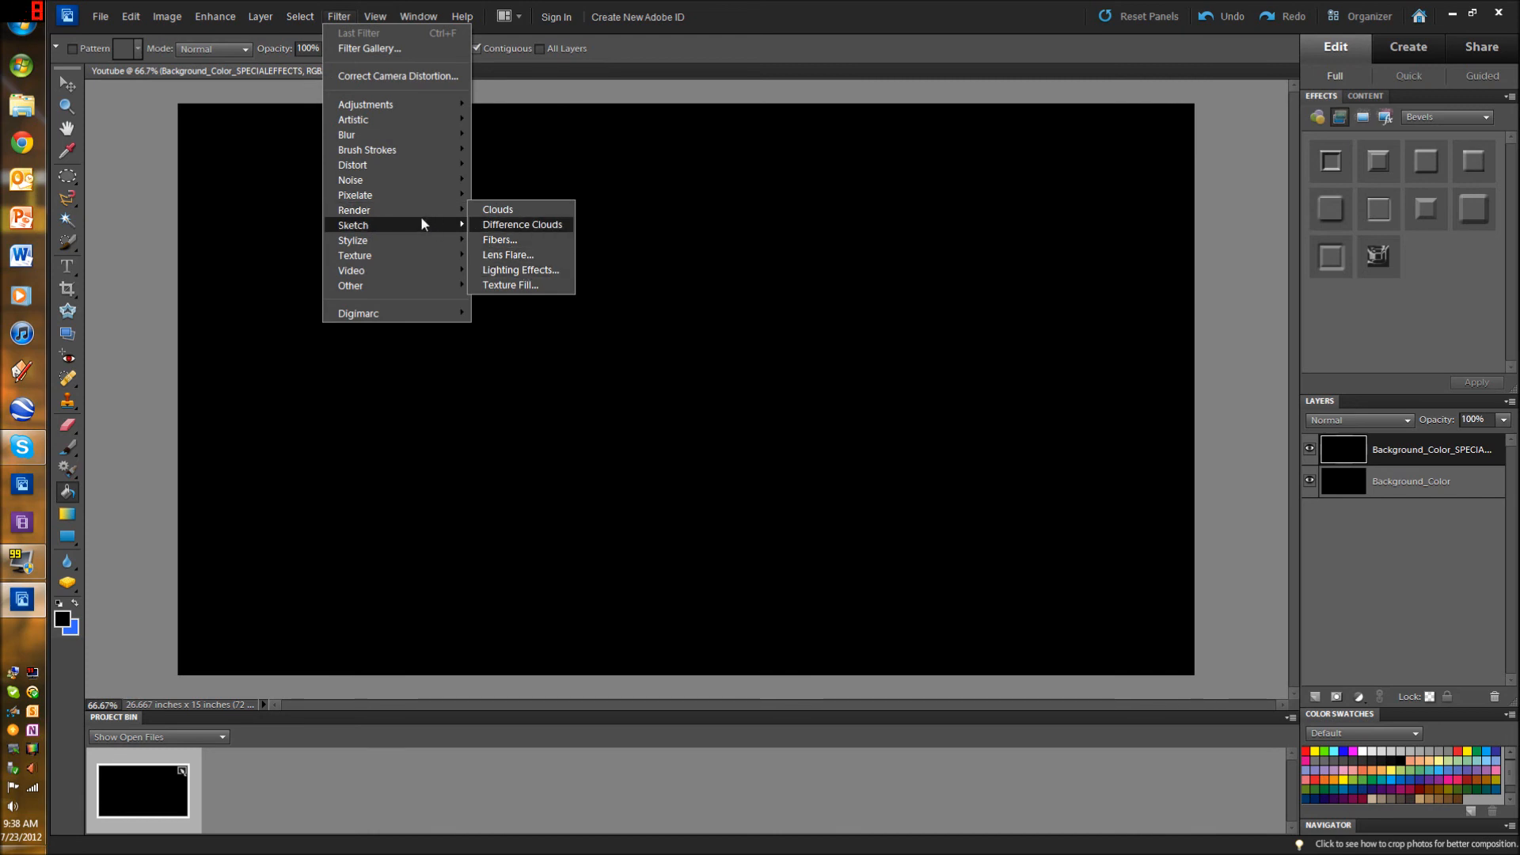
pyautogui.moveTo(364, 145)
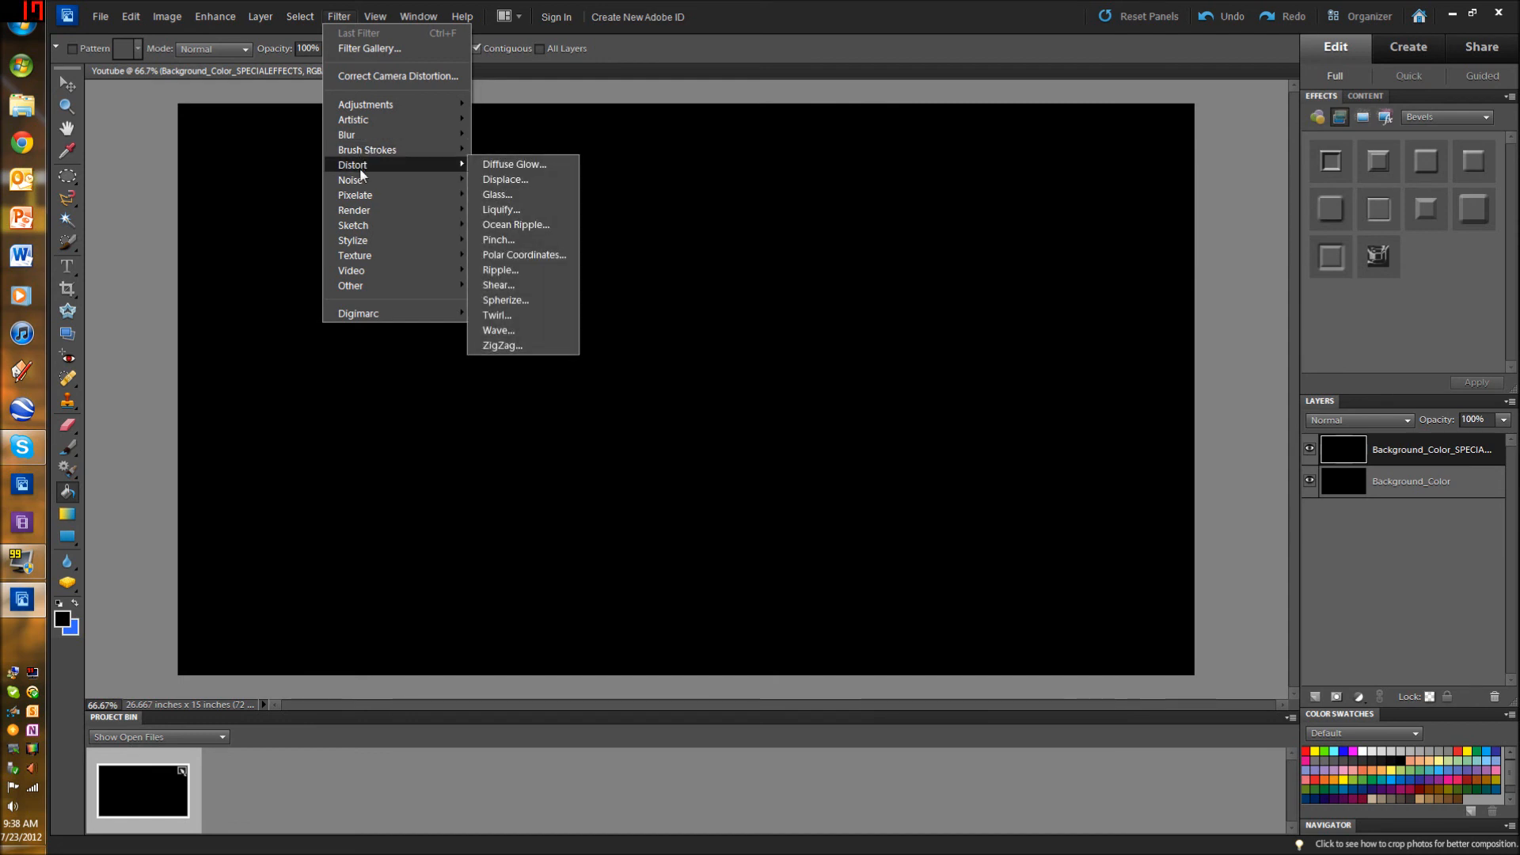
pyautogui.moveTo(368, 185)
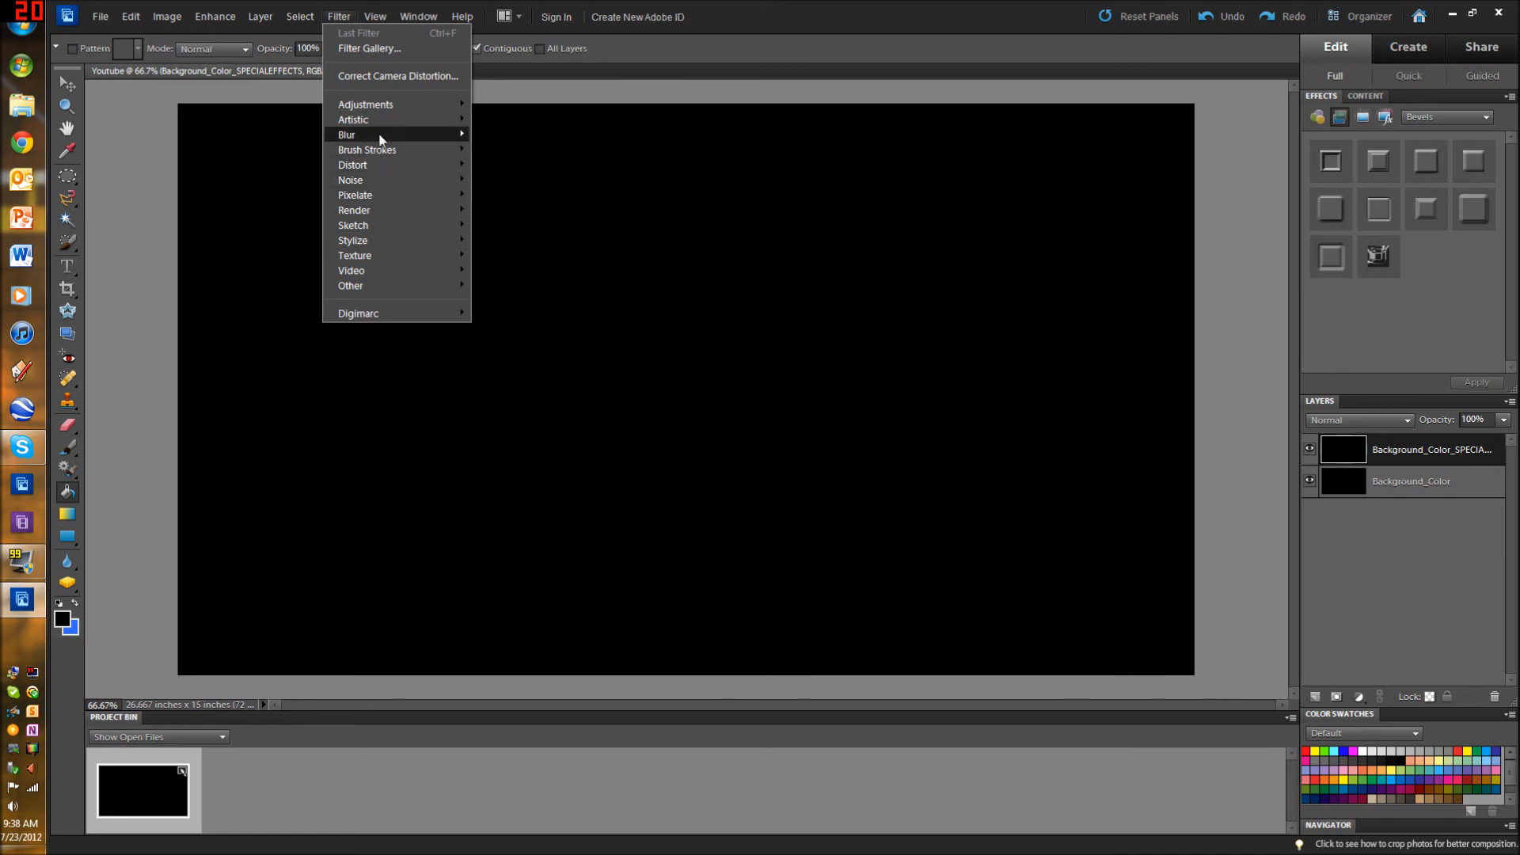
pyautogui.moveTo(381, 141)
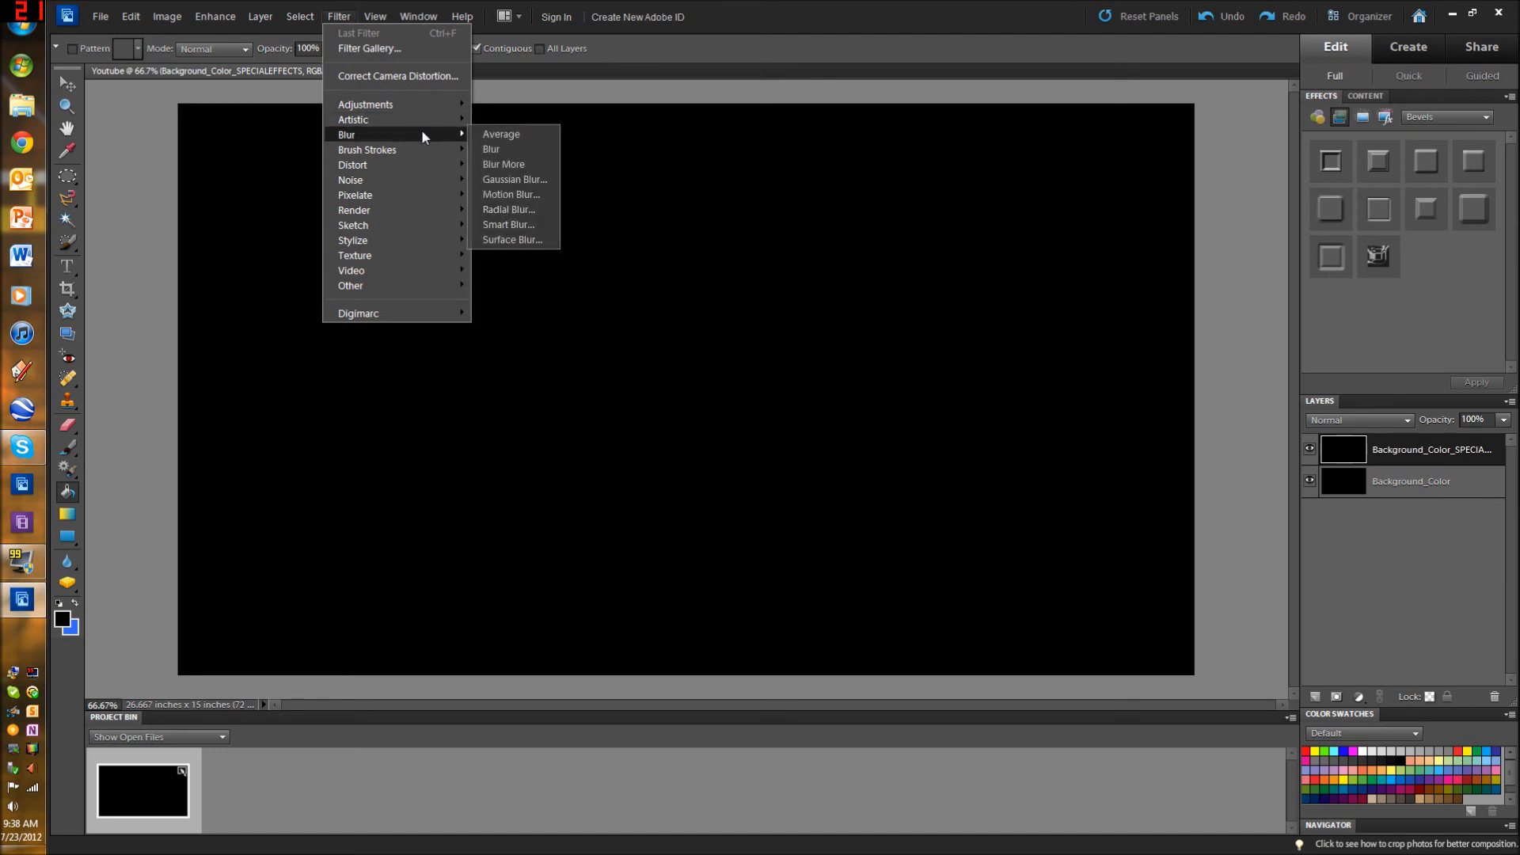
pyautogui.moveTo(444, 242)
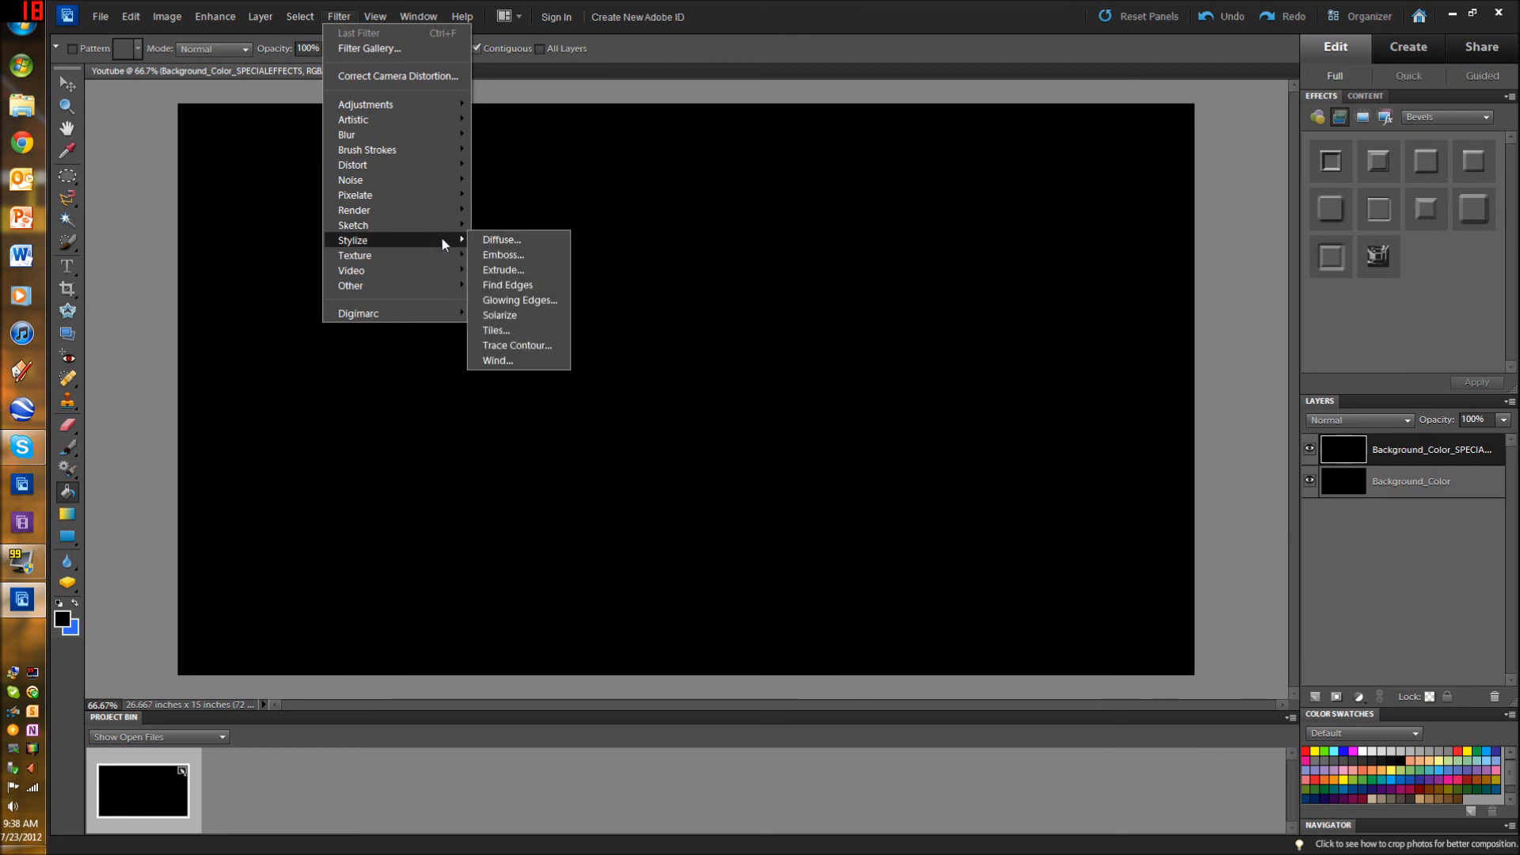
pyautogui.click(1429, 306)
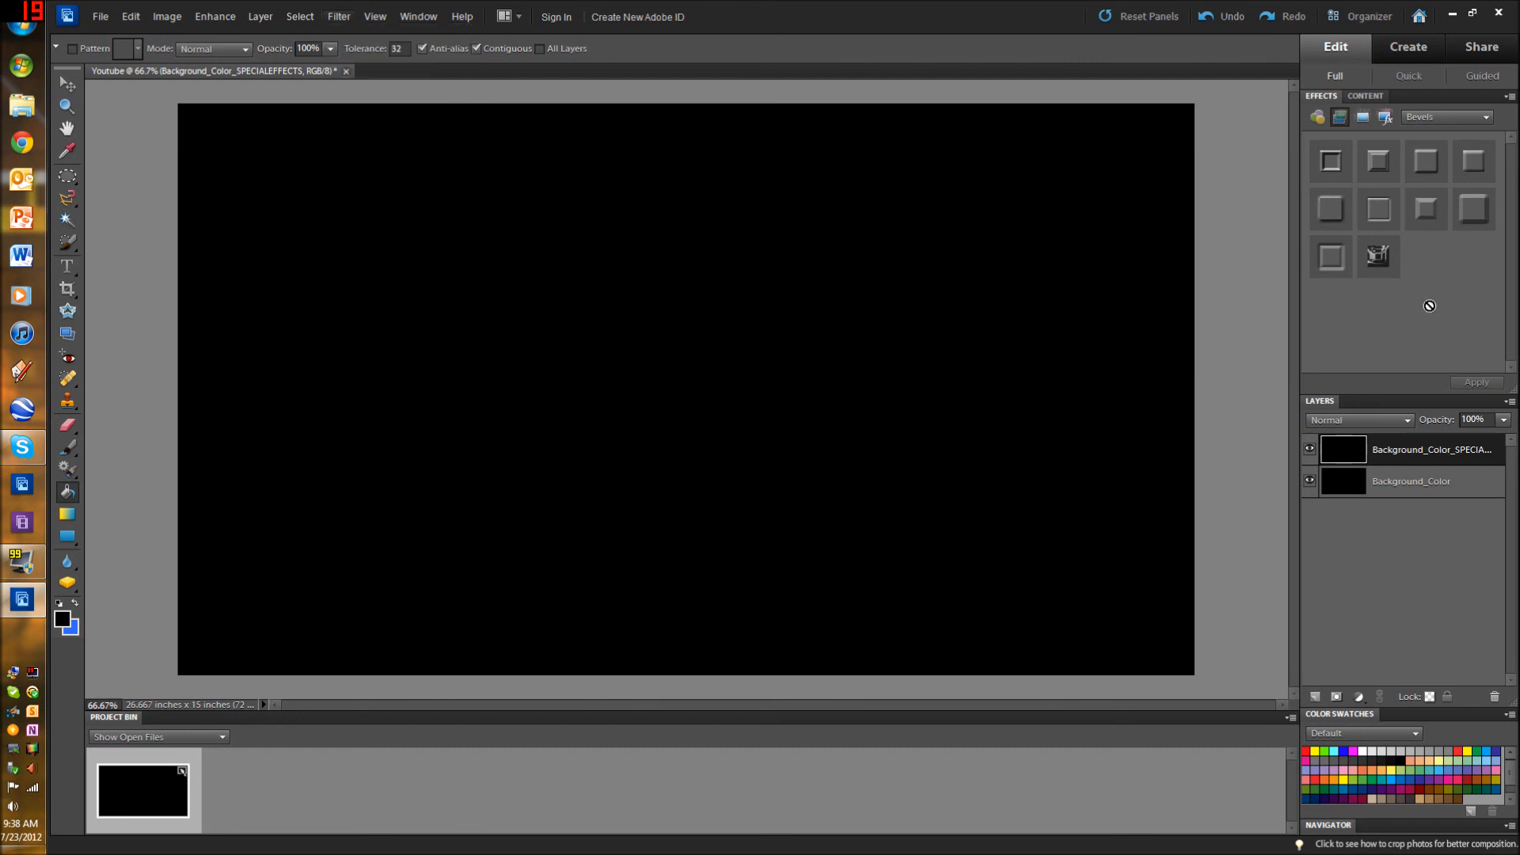
# Step: Compare the Bevels layer styles with the Artistic filter thumbnails among the effects
pyautogui.click(1456, 119)
pyautogui.click(1338, 120)
pyautogui.click(1318, 117)
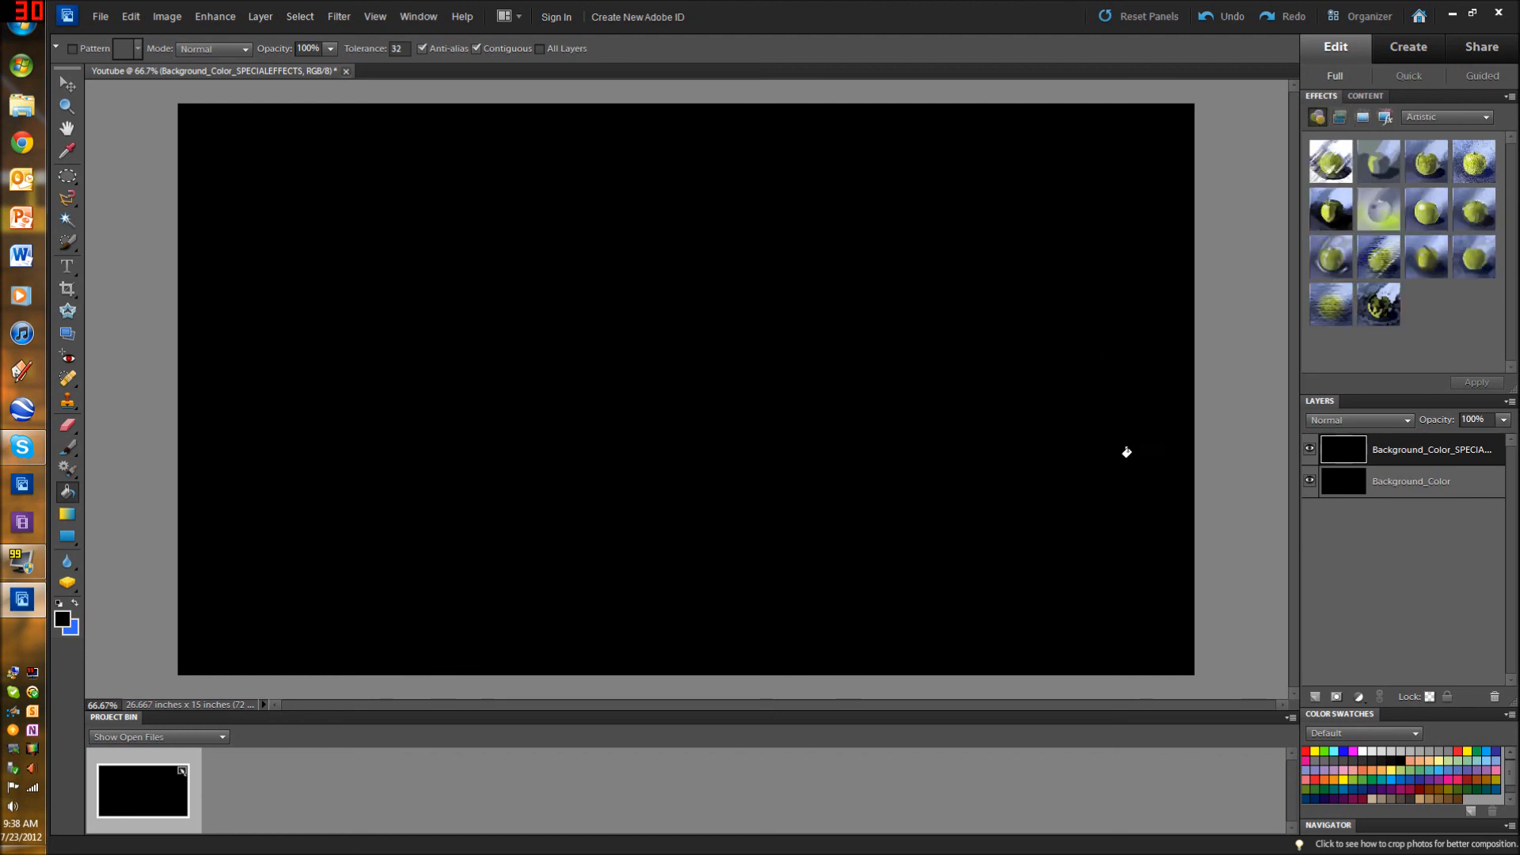
pyautogui.click(1338, 118)
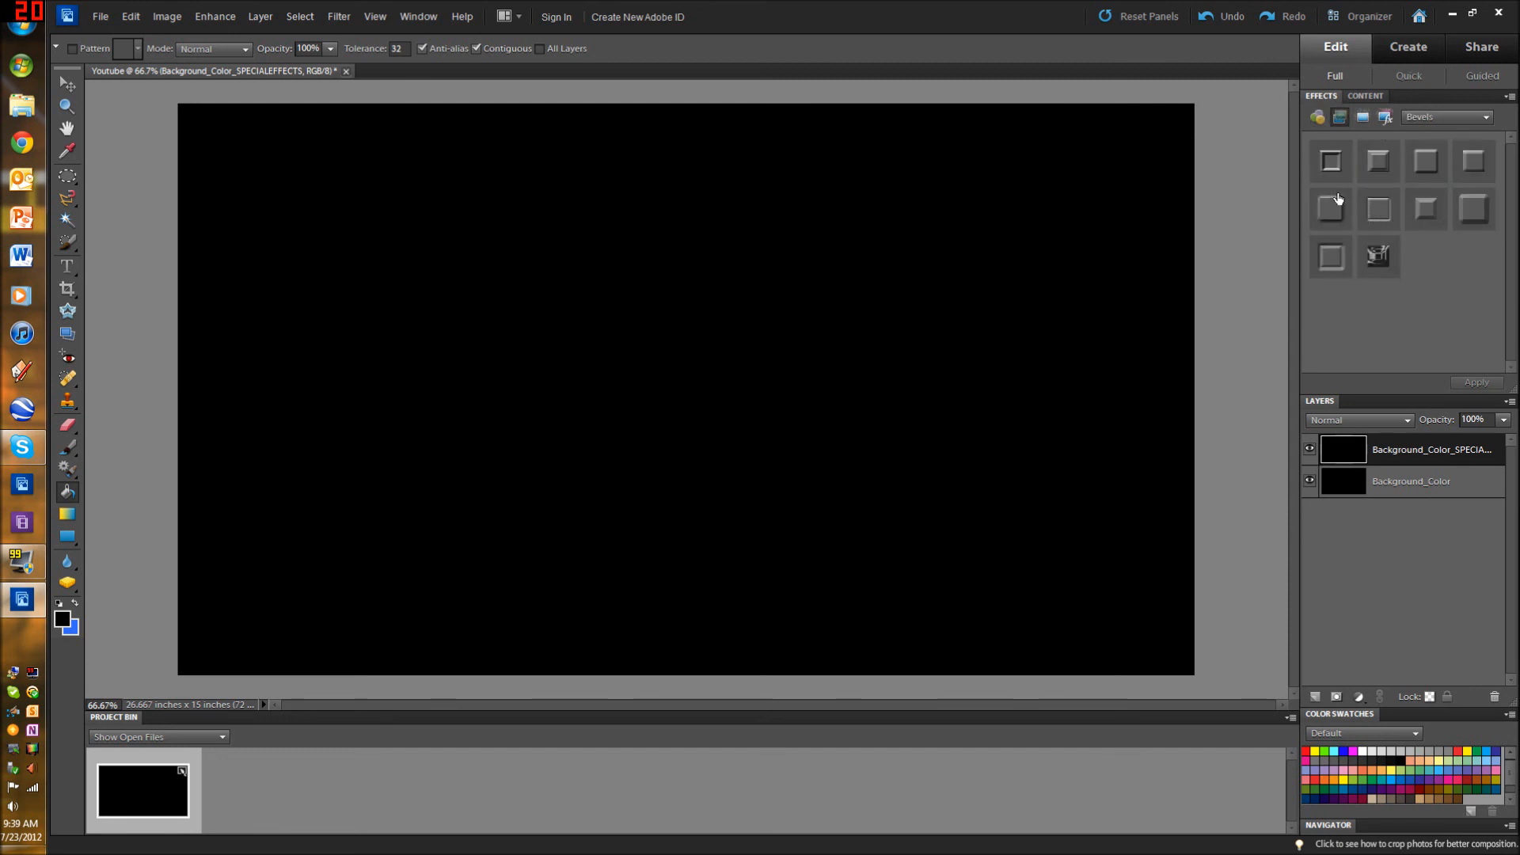
pyautogui.click(1320, 121)
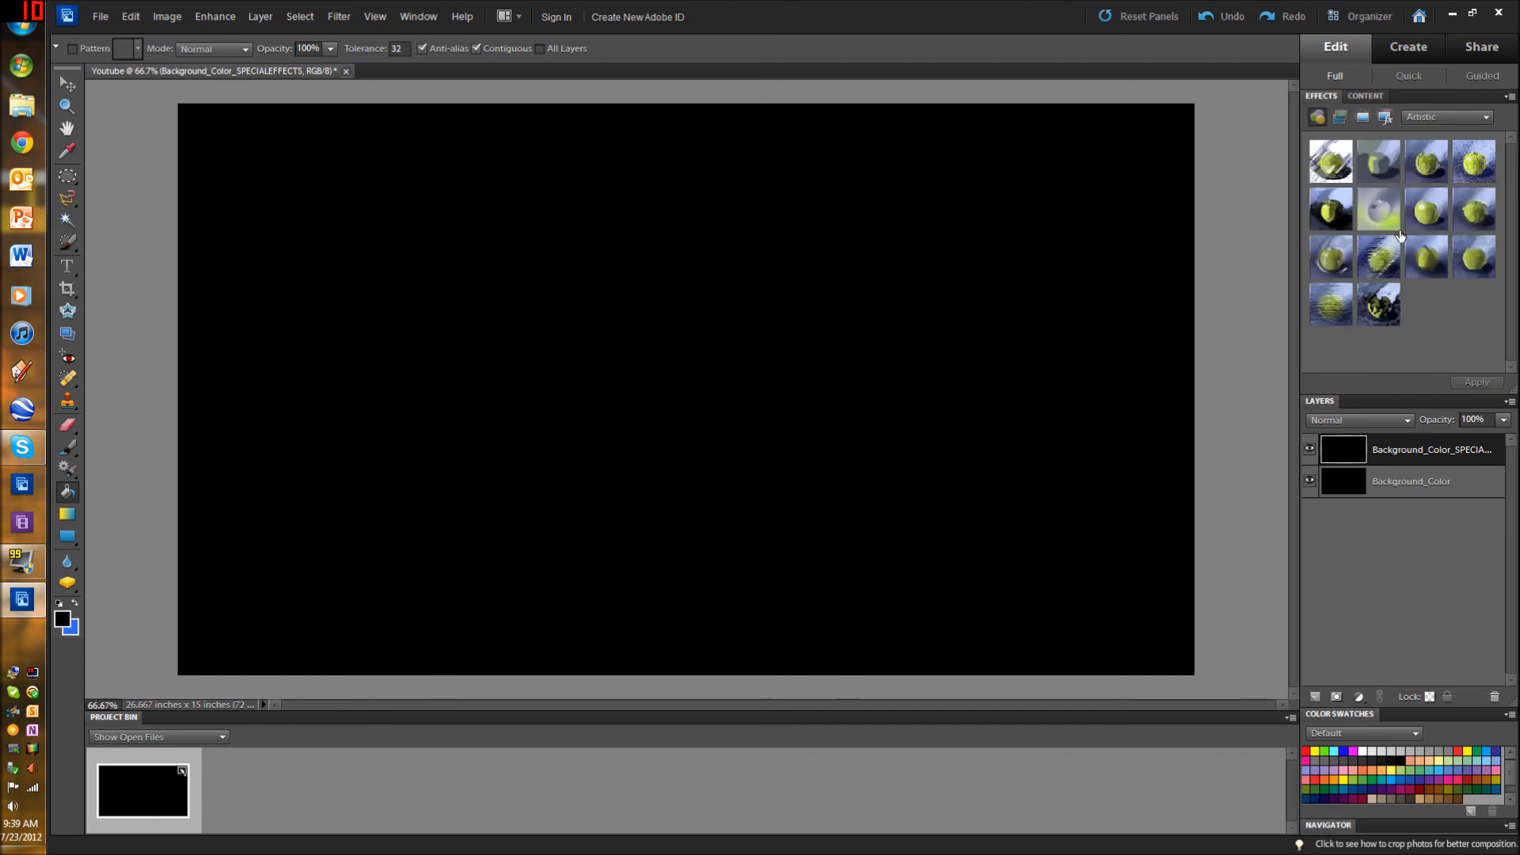